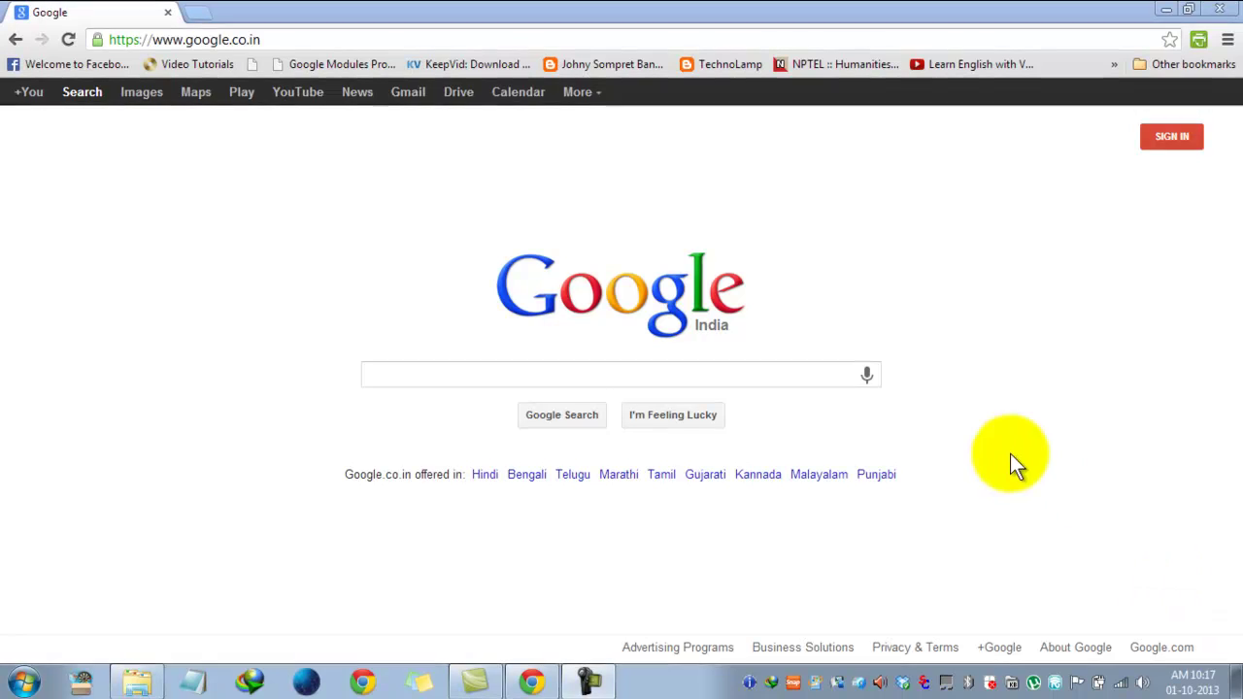
Search Google for "jdk download".
{"action": "left_click", "coordinate": [773, 373]}
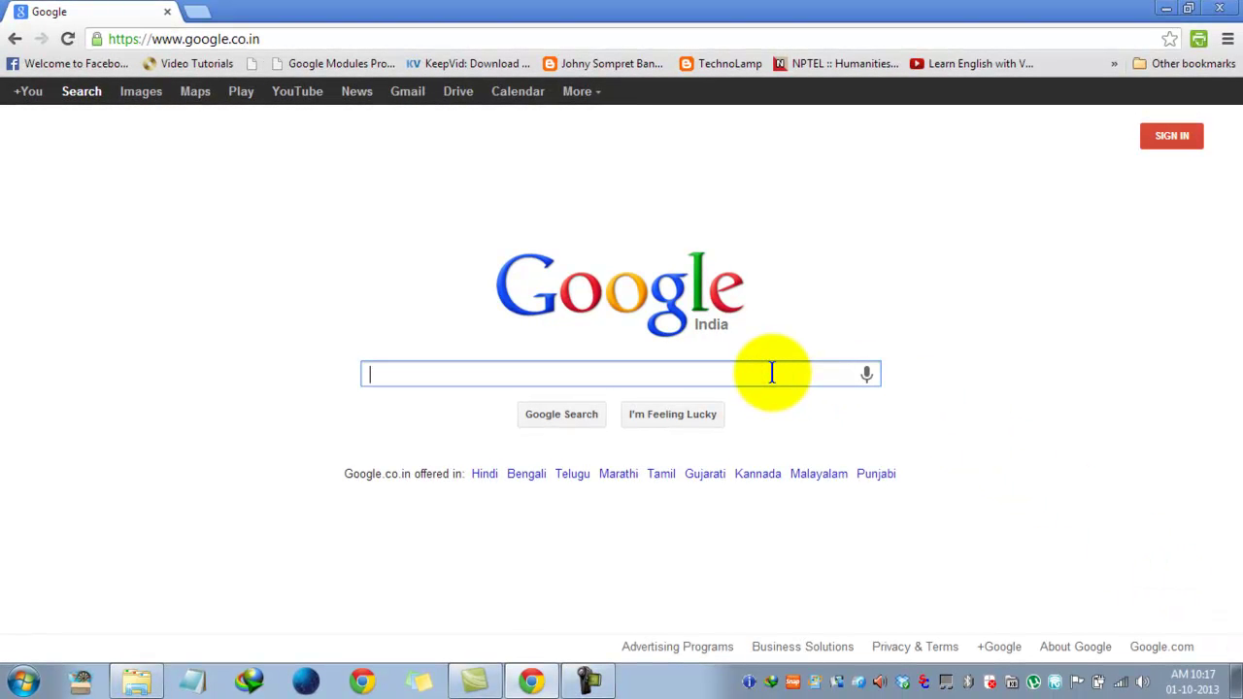
{"action": "type", "text": "jdk do"}
{"action": "type", "text": "wnload"}
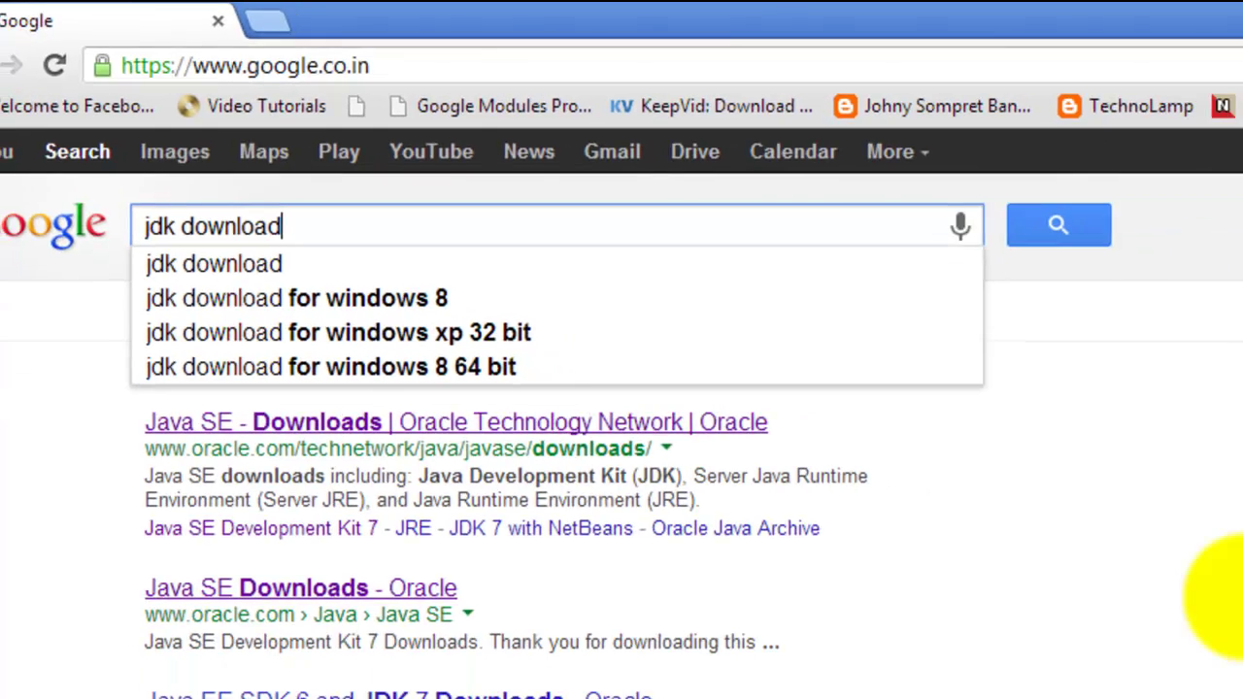
{"action": "key", "text": "Return"}
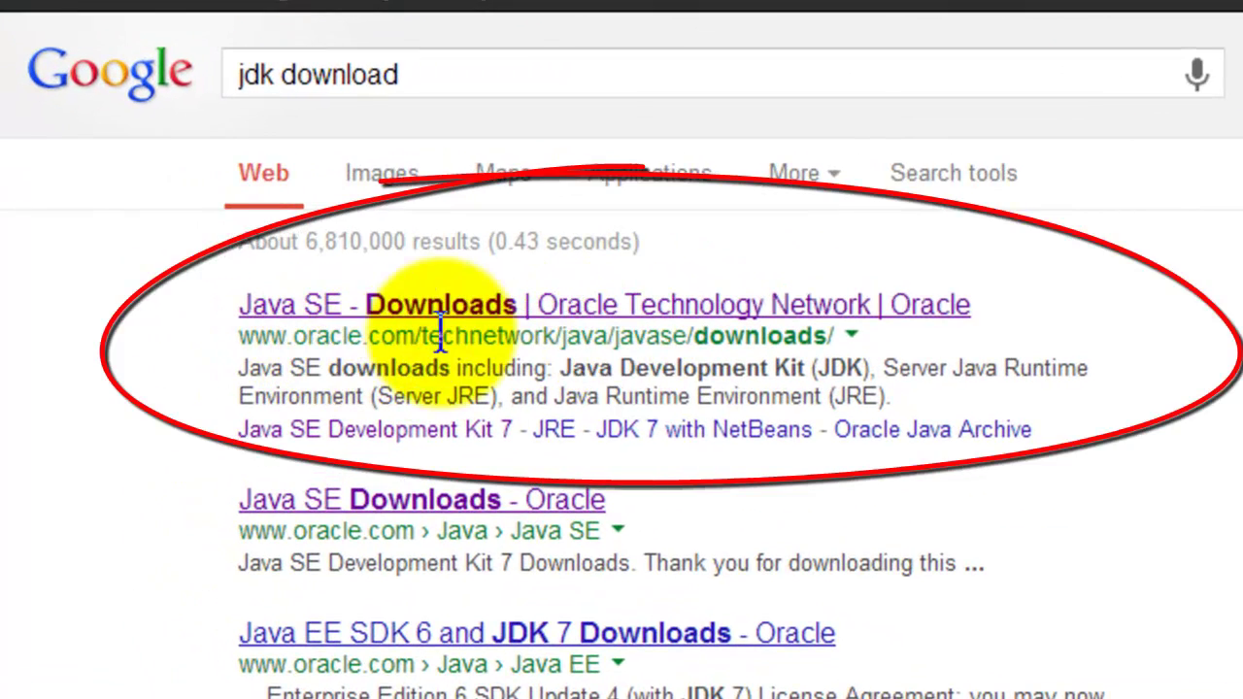
Open Oracle's Java SE Downloads result and go to the JDK 7u40 download page.
{"action": "left_click", "coordinate": [505, 309]}
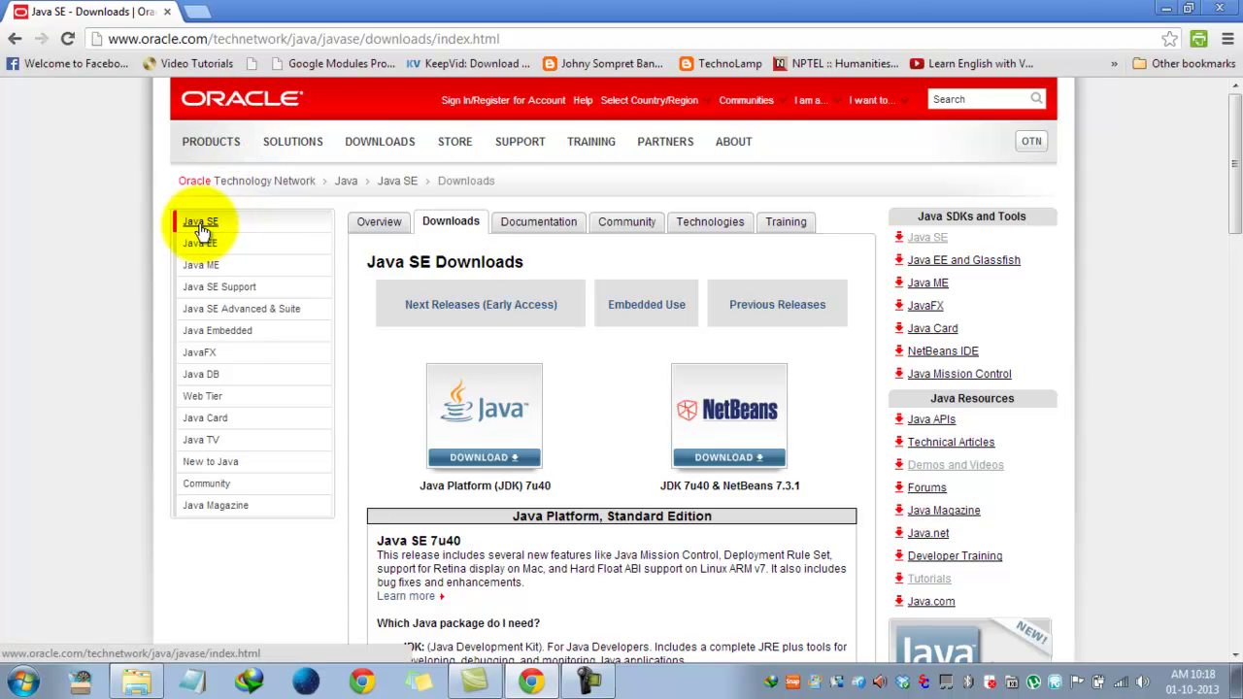
{"action": "left_click", "coordinate": [490, 464]}
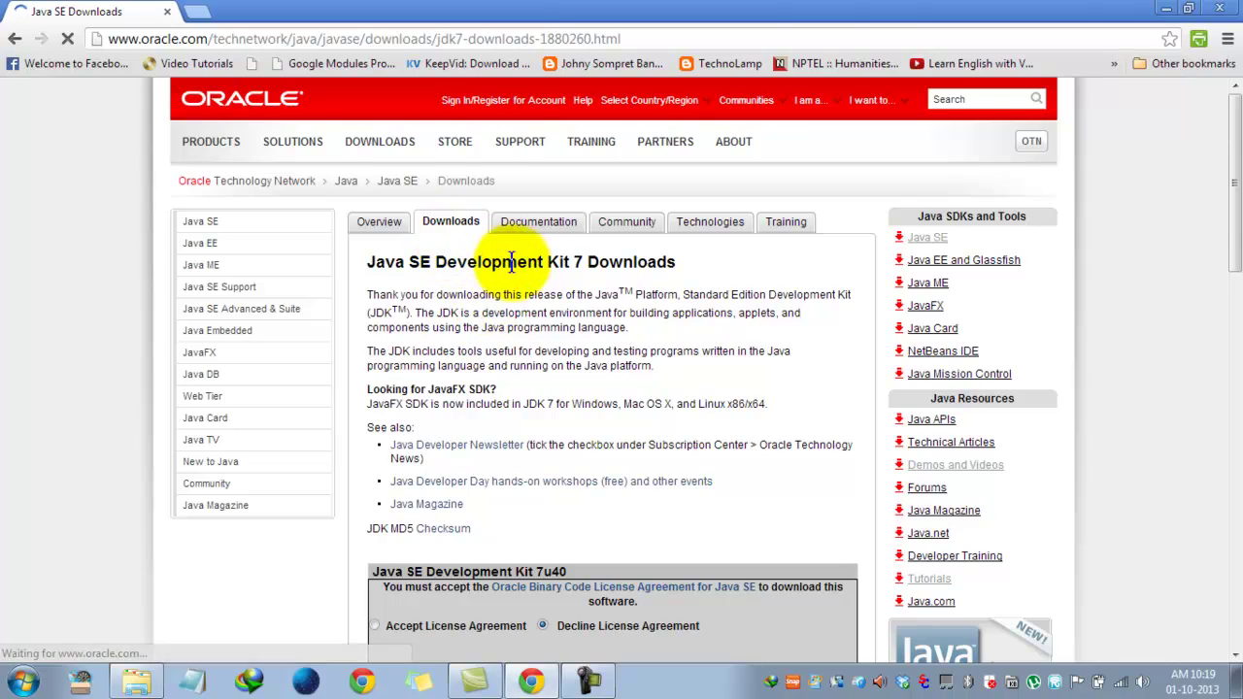
Accept the JDK 7u40 license agreement and review the Windows x86 and x64 installer rows.
{"action": "scroll", "coordinate": [495, 256], "scroll_direction": "down", "scroll_amount": 5}
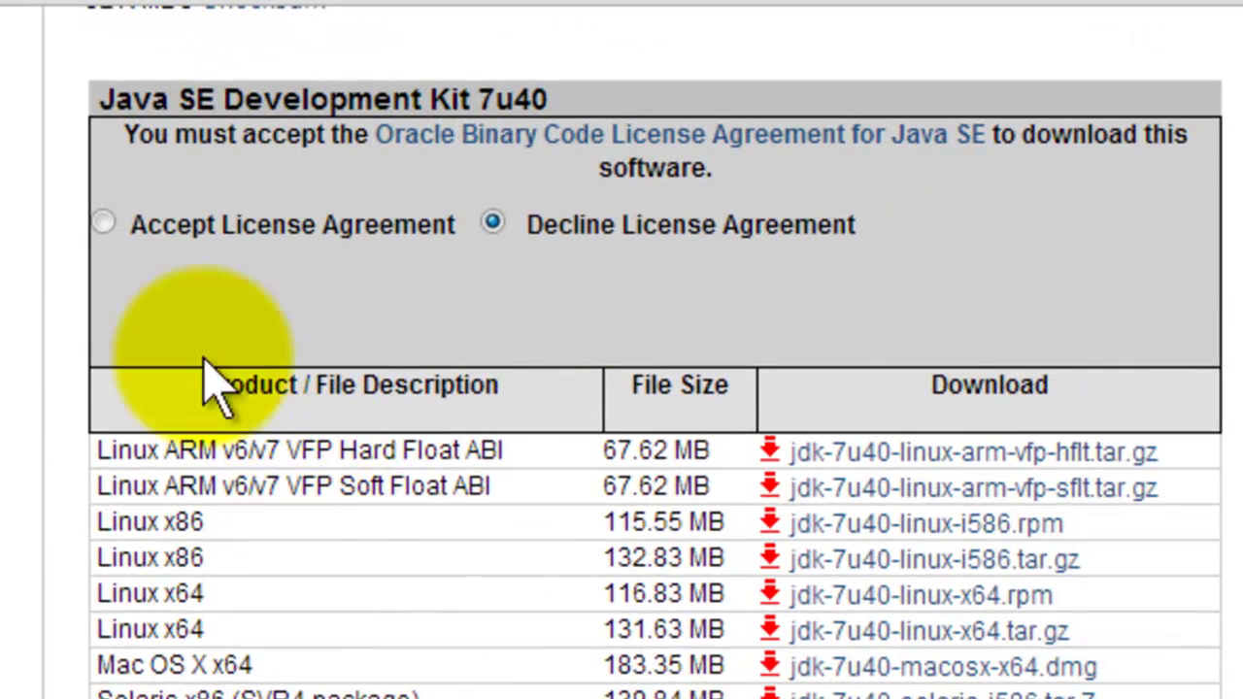
{"action": "left_click", "coordinate": [104, 224]}
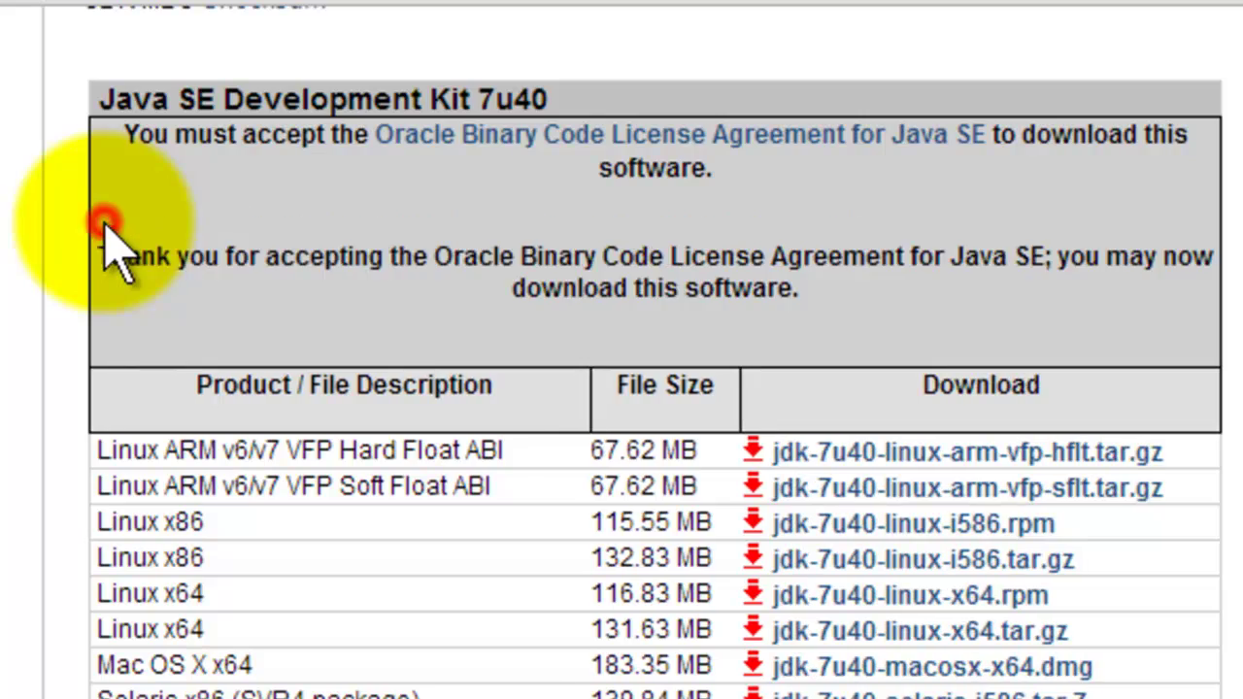
{"action": "scroll", "coordinate": [355, 679], "scroll_direction": "down", "scroll_amount": 10}
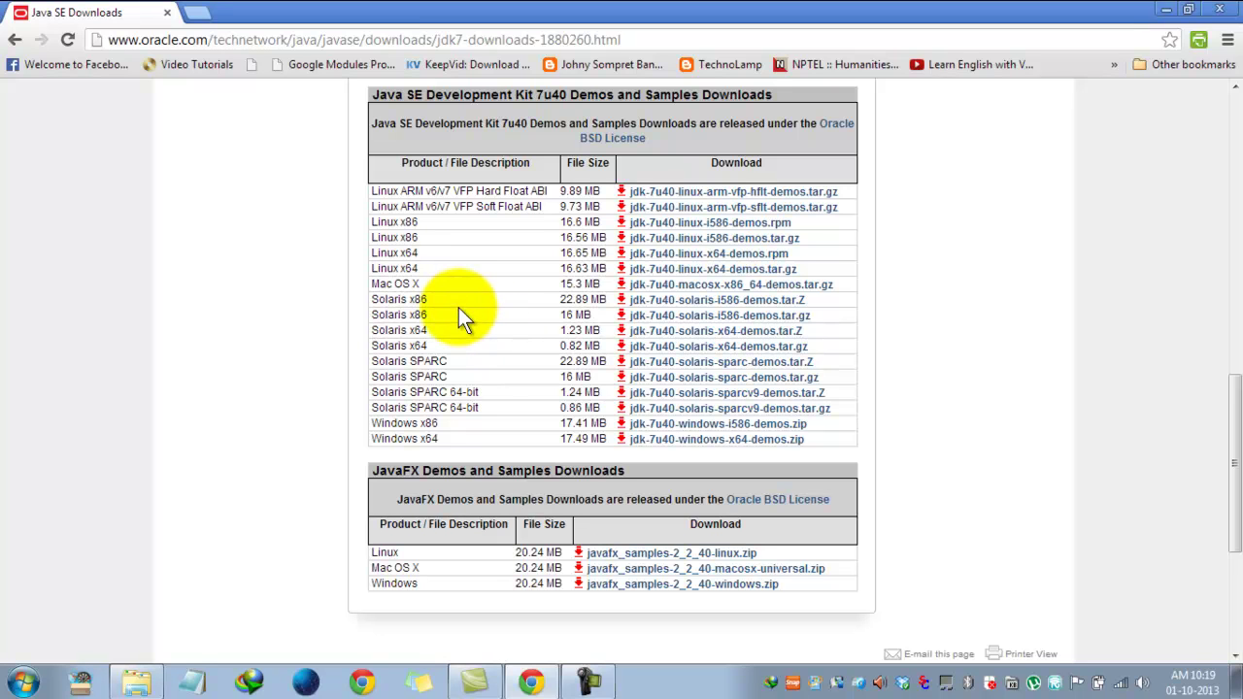
{"action": "double_click", "coordinate": [432, 425]}
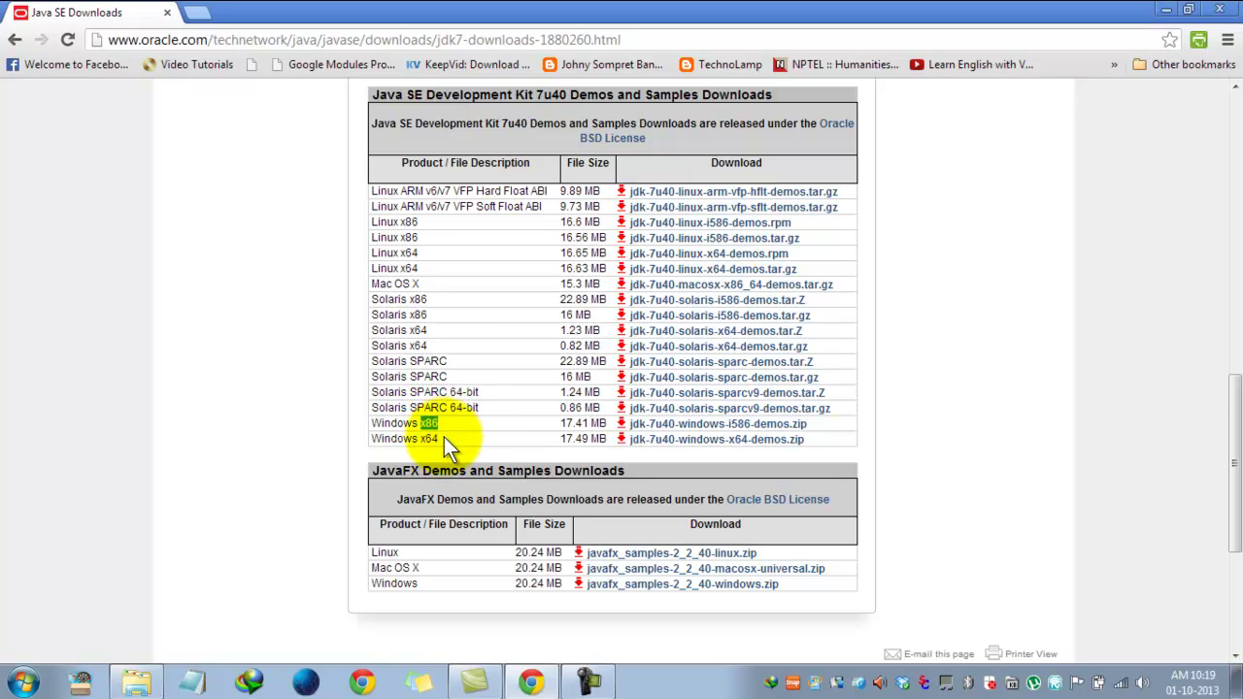
{"action": "double_click", "coordinate": [432, 439]}
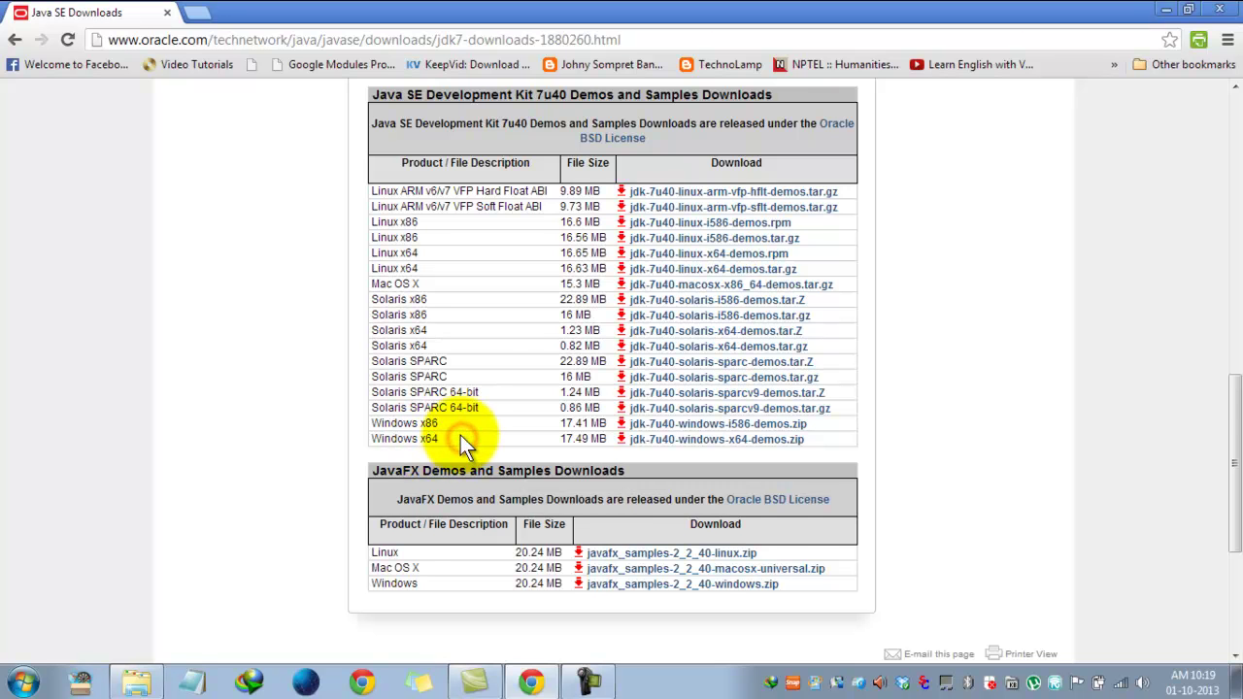
{"action": "scroll", "coordinate": [461, 436], "scroll_direction": "up", "scroll_amount": 3}
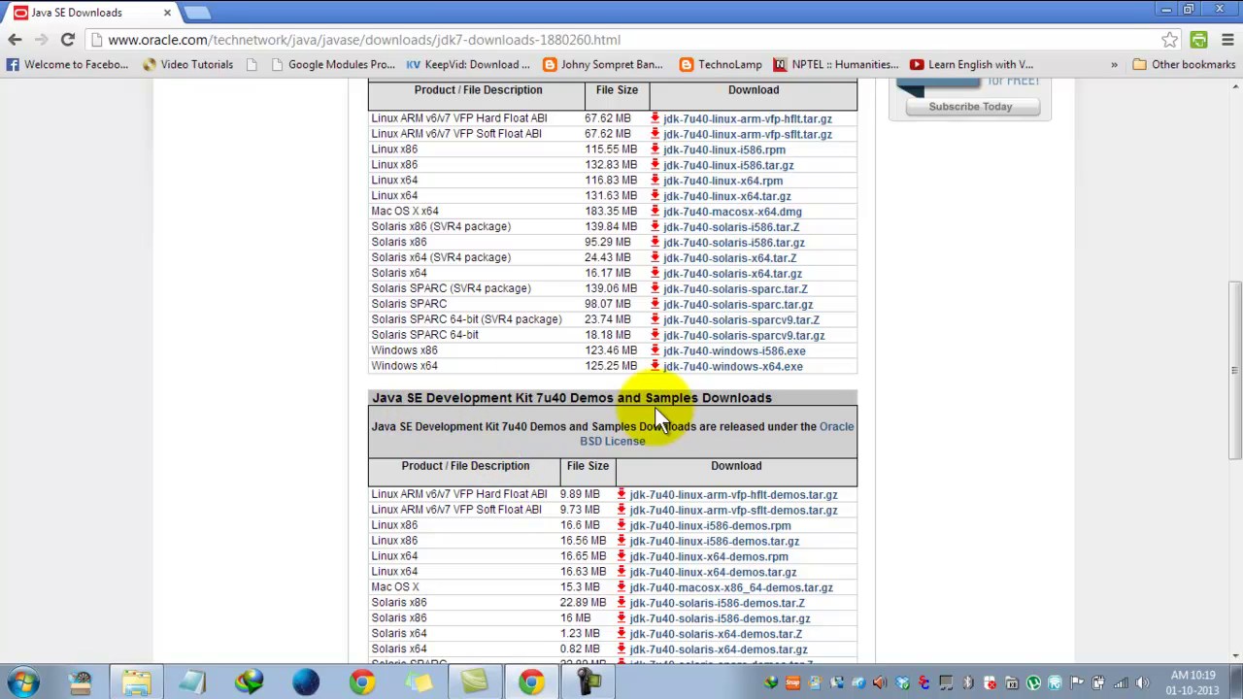
{"action": "scroll", "coordinate": [476, 330], "scroll_direction": "up", "scroll_amount": 2}
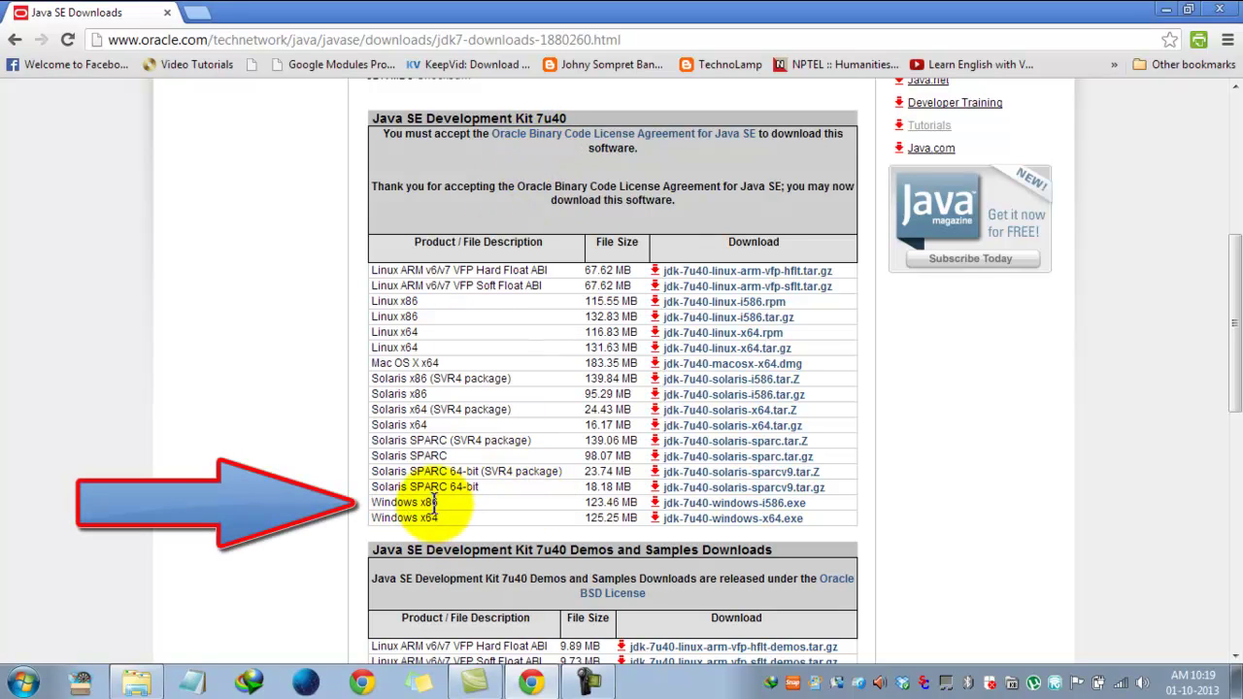
Download jdk-7u40-windows-x64.exe (125.25 MB) to D:\ with Internet Download Manager.
{"action": "left_click", "coordinate": [730, 522]}
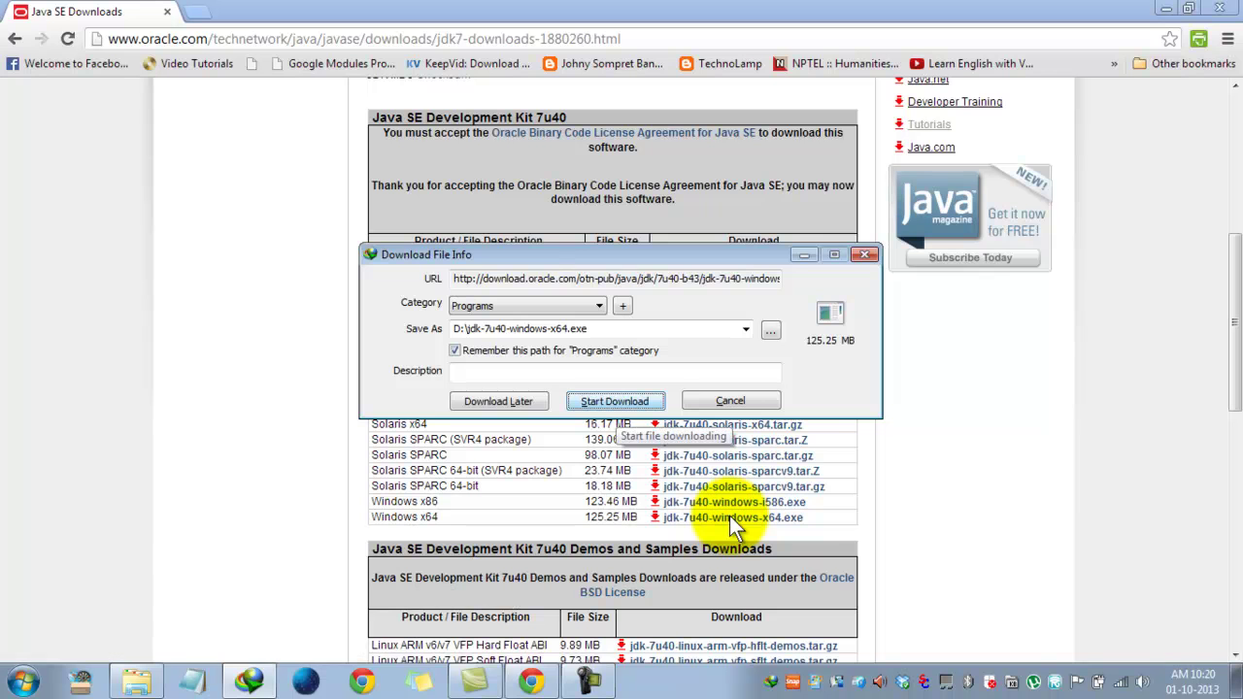
{"action": "left_click", "coordinate": [614, 401]}
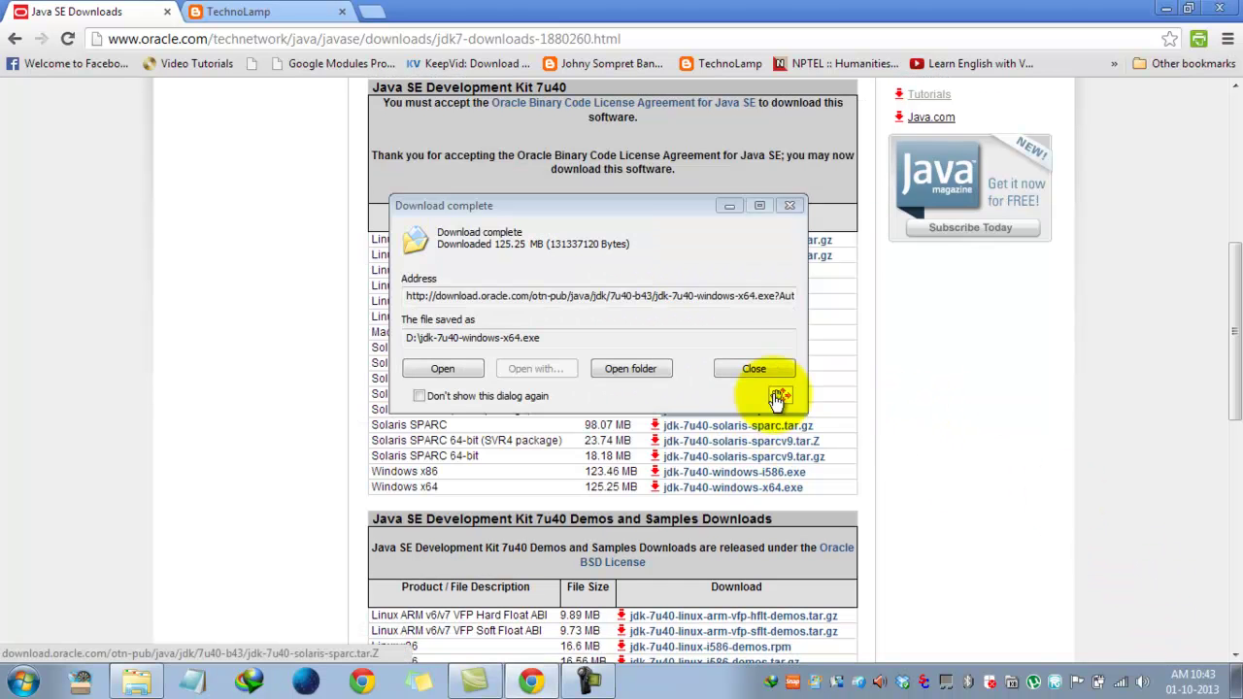
Run the downloaded installer and install default features into C:\Program Files\Java\jdk1.7.0_40\.
{"action": "left_click", "coordinate": [445, 369]}
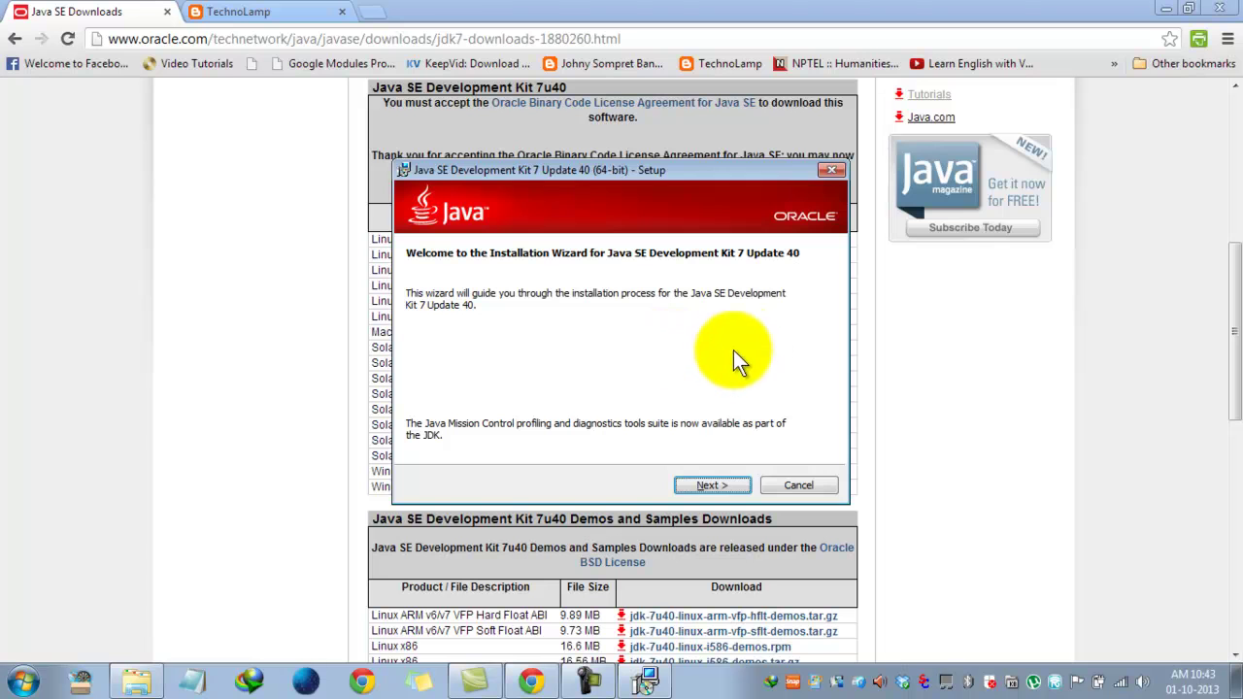
{"action": "left_click", "coordinate": [707, 485]}
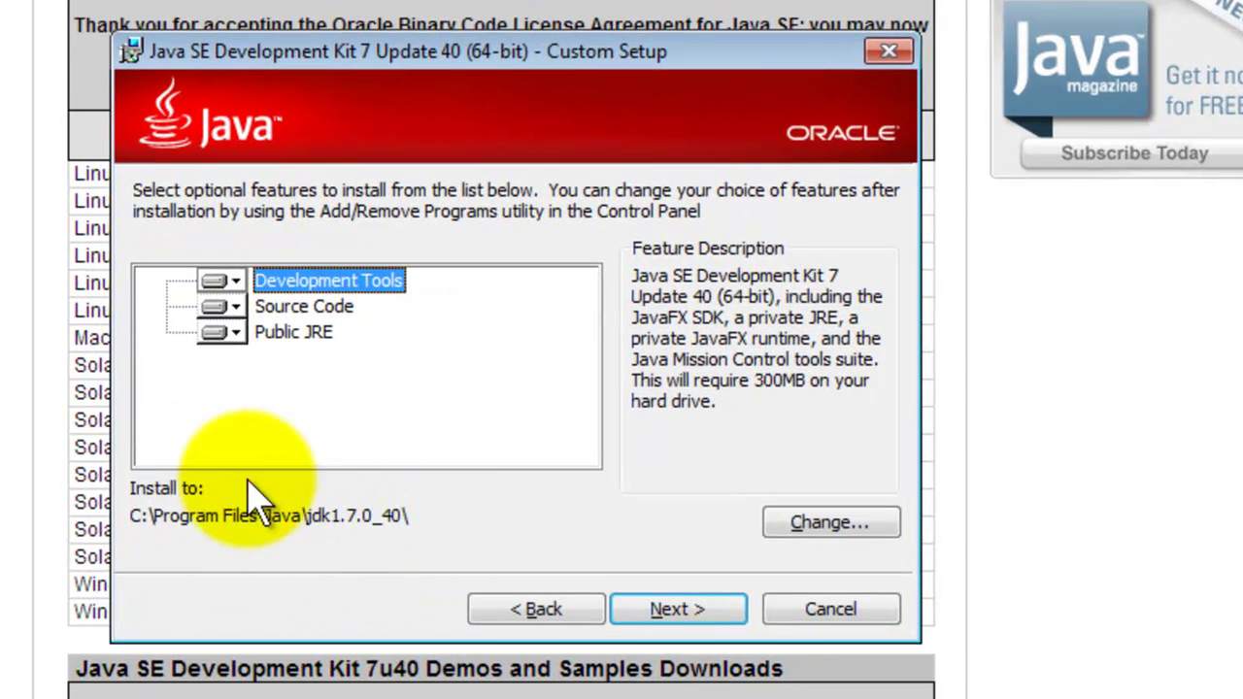
{"action": "left_click", "coordinate": [676, 609]}
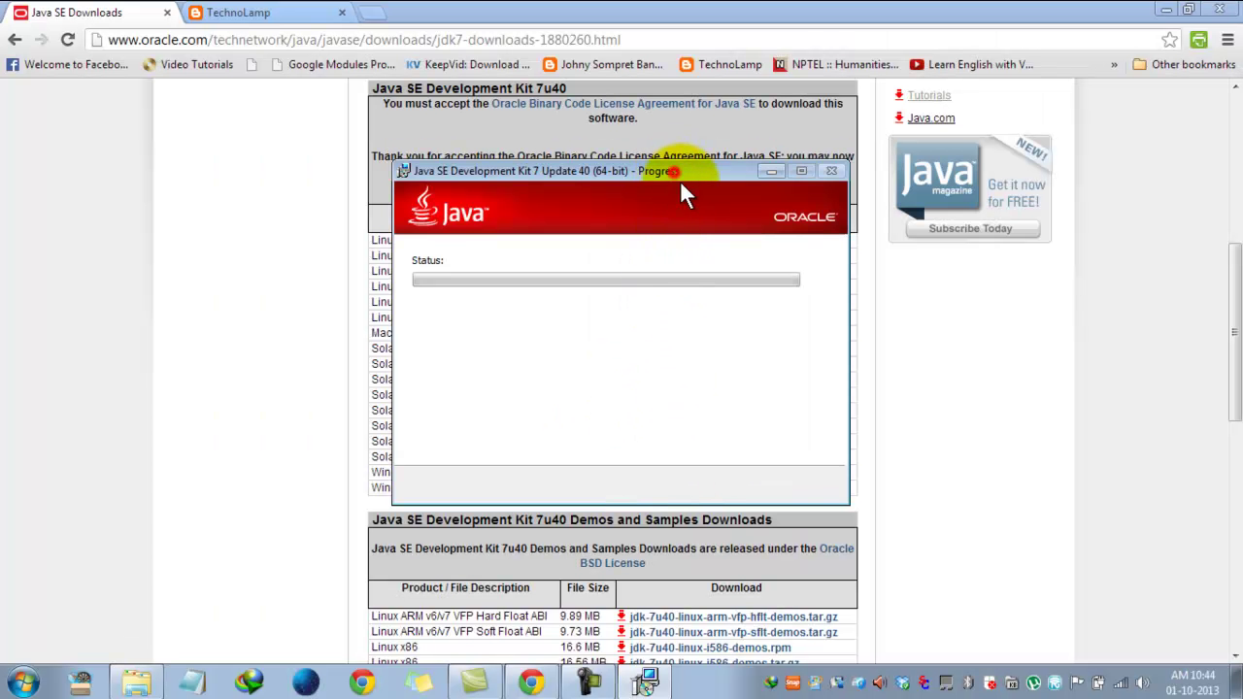
{"action": "left_click_drag", "start_coordinate": [673, 171], "coordinate": [693, 187]}
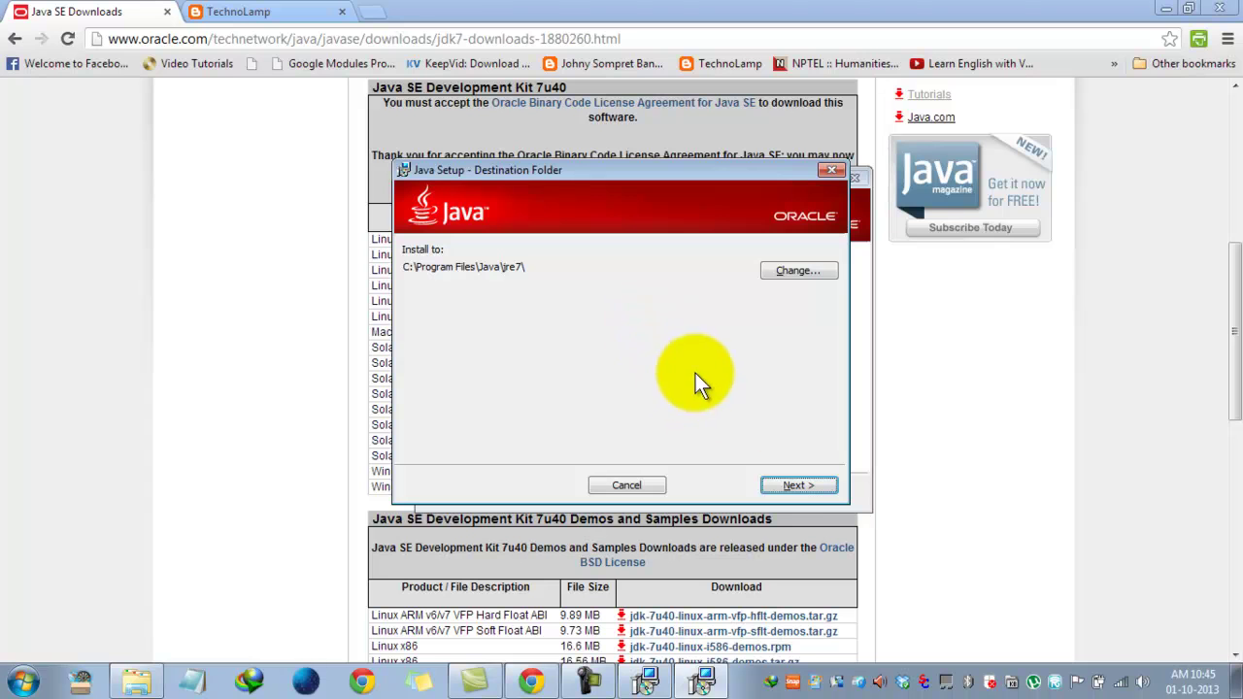
Install the public JRE into C:\Program Files\Java\jre7\ and close the finished installer.
{"action": "left_click", "coordinate": [792, 486]}
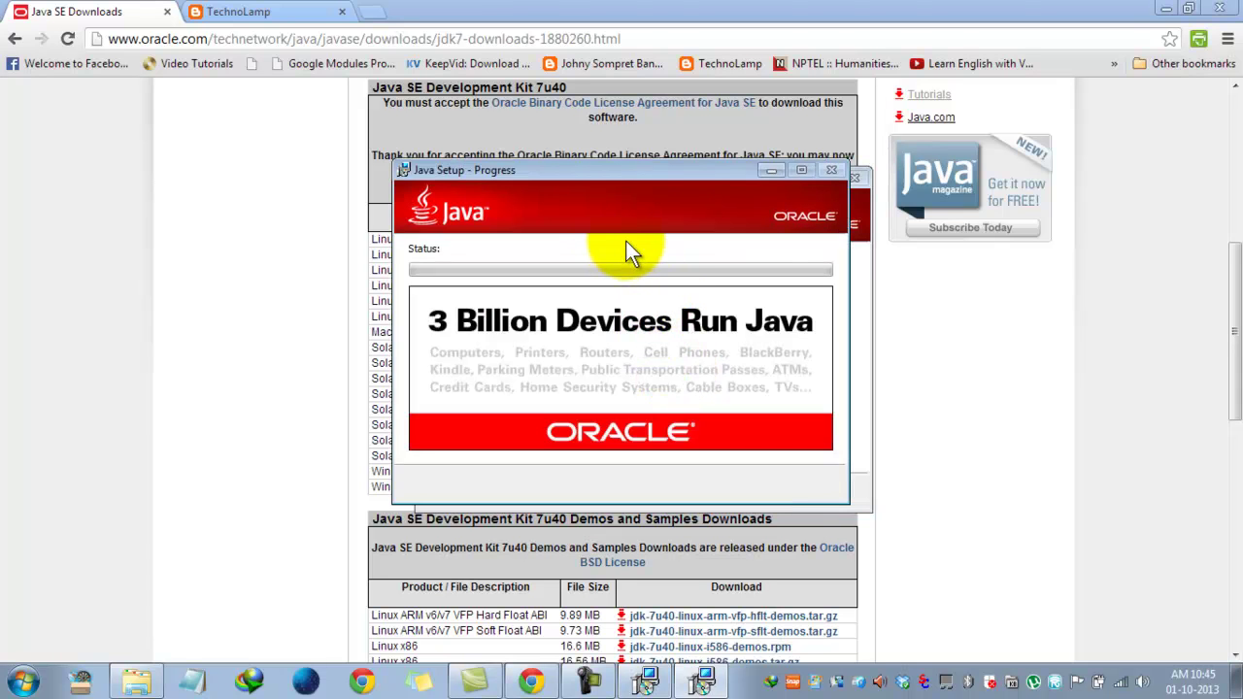
{"action": "left_click_drag", "start_coordinate": [638, 185], "coordinate": [701, 221]}
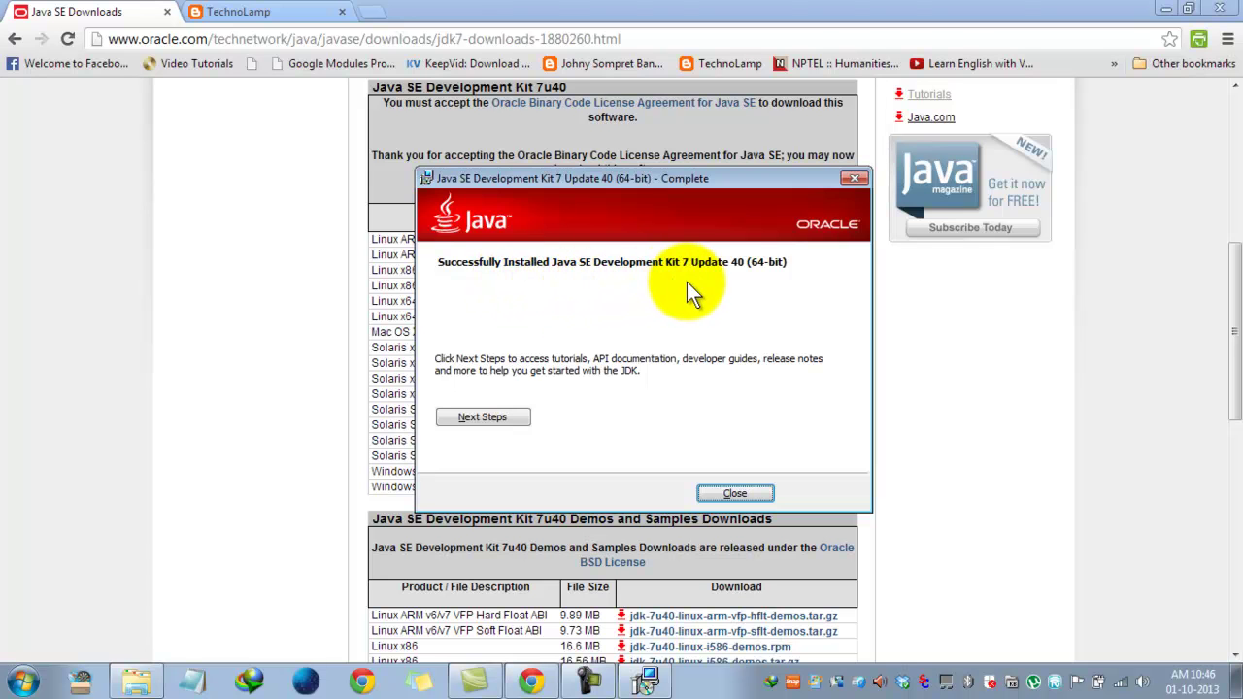
{"action": "left_click", "coordinate": [735, 490]}
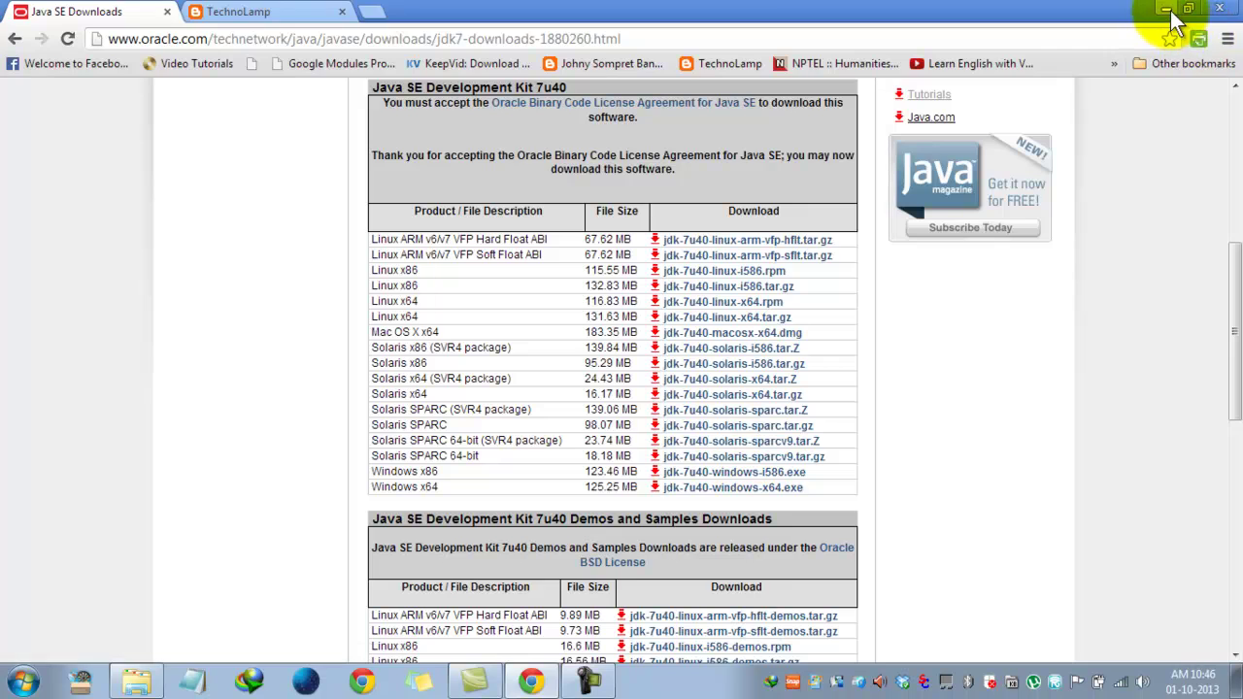
Minimise the browser, refresh the desktop, and open Local Disk (C:) from Computer.
{"action": "left_click", "coordinate": [1168, 11]}
{"action": "right_click", "coordinate": [690, 56]}
{"action": "left_click", "coordinate": [757, 151]}
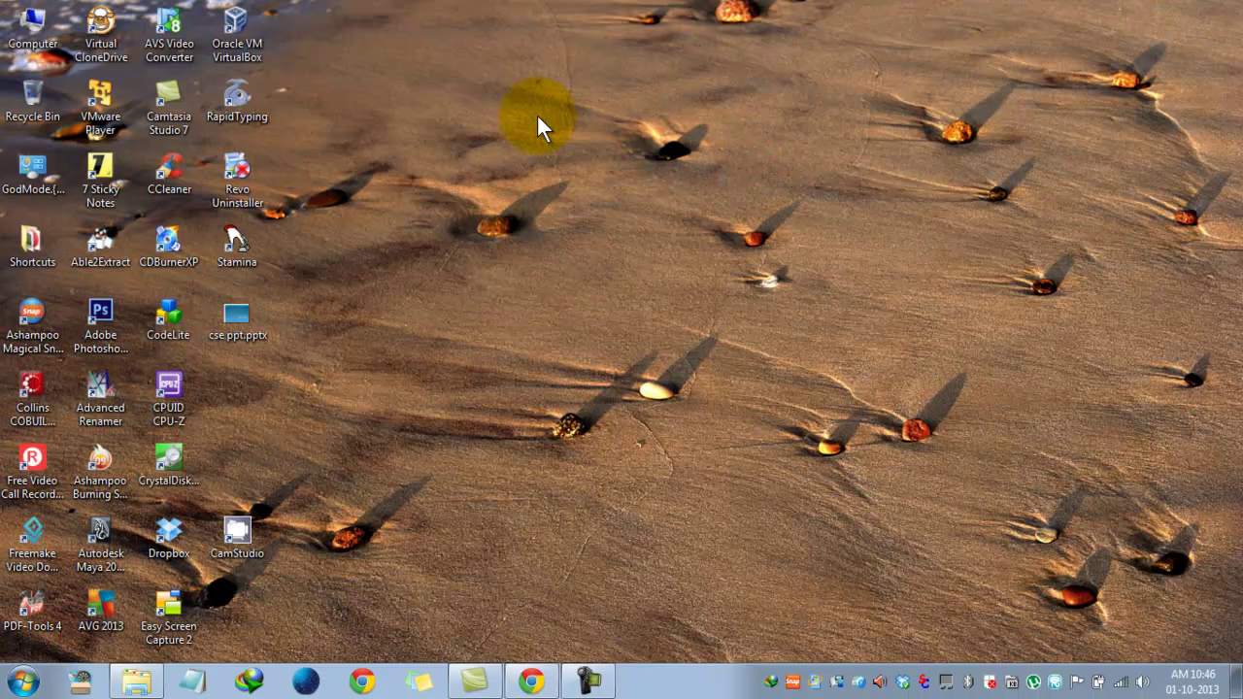
{"action": "double_click", "coordinate": [33, 24]}
{"action": "left_click", "coordinate": [261, 154]}
{"action": "double_click", "coordinate": [261, 154]}
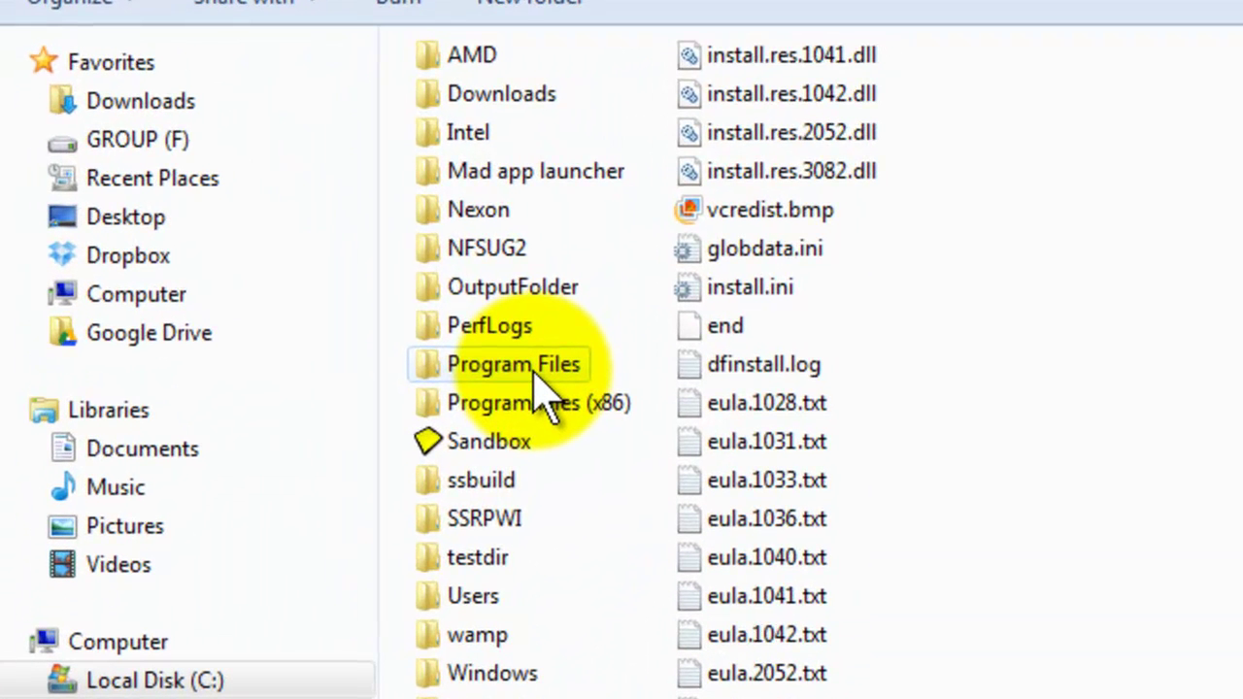
Browse to the C:\Program Files\Java\jdk1.7.0_40\bin folder.
{"action": "double_click", "coordinate": [536, 374]}
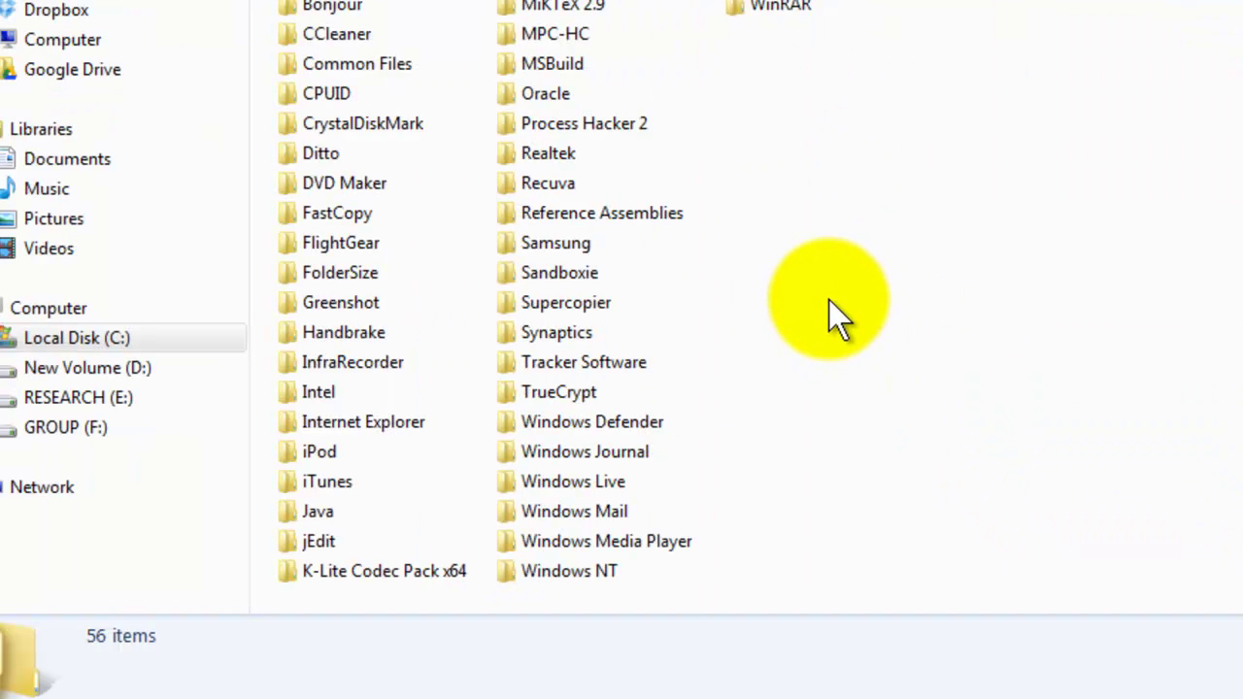
{"action": "key", "text": "j"}
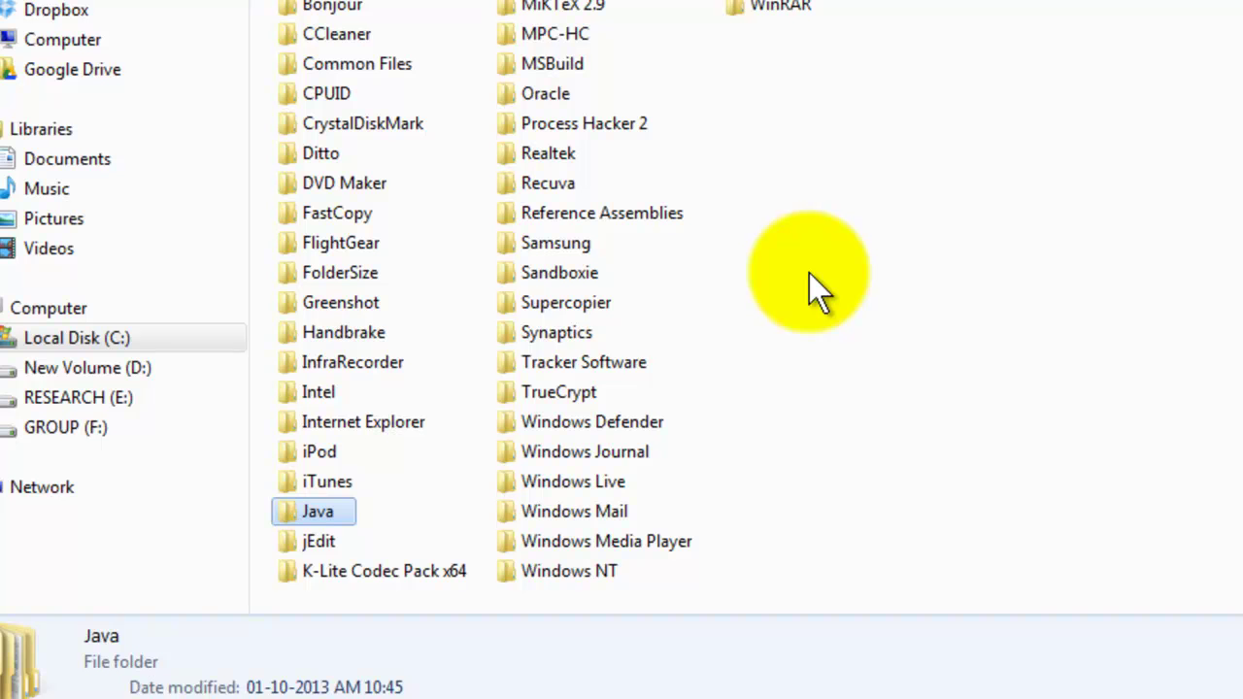
{"action": "double_click", "coordinate": [317, 507]}
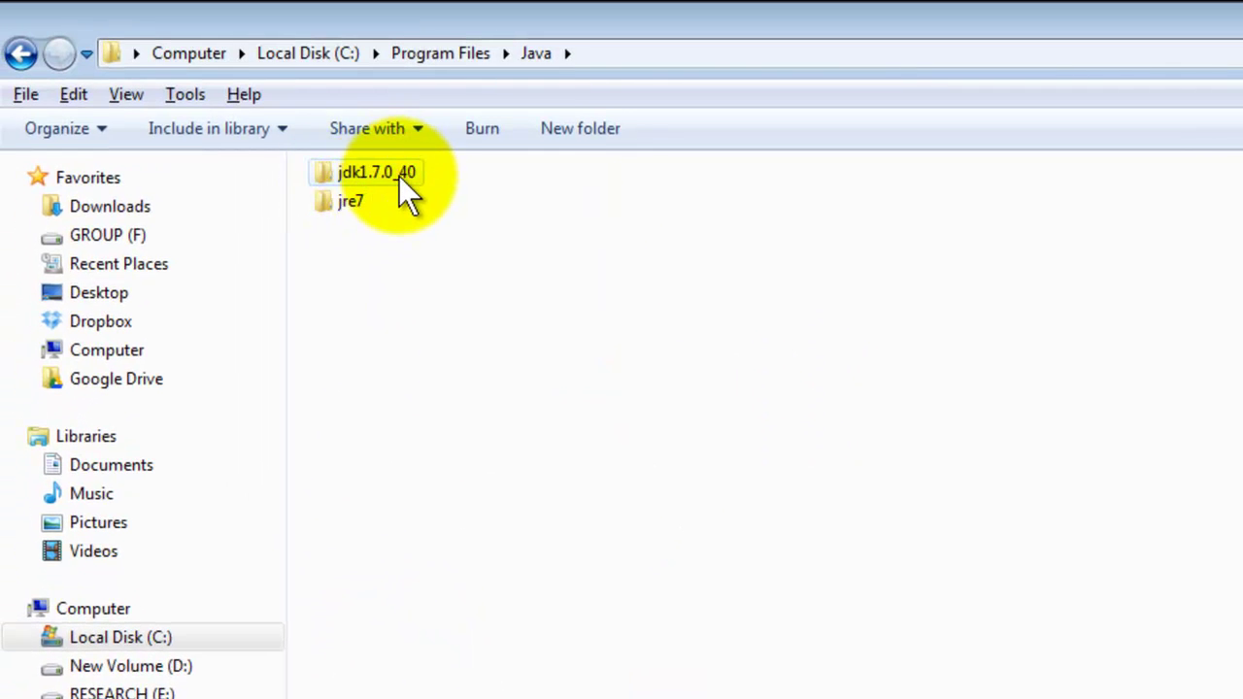
{"action": "double_click", "coordinate": [387, 171]}
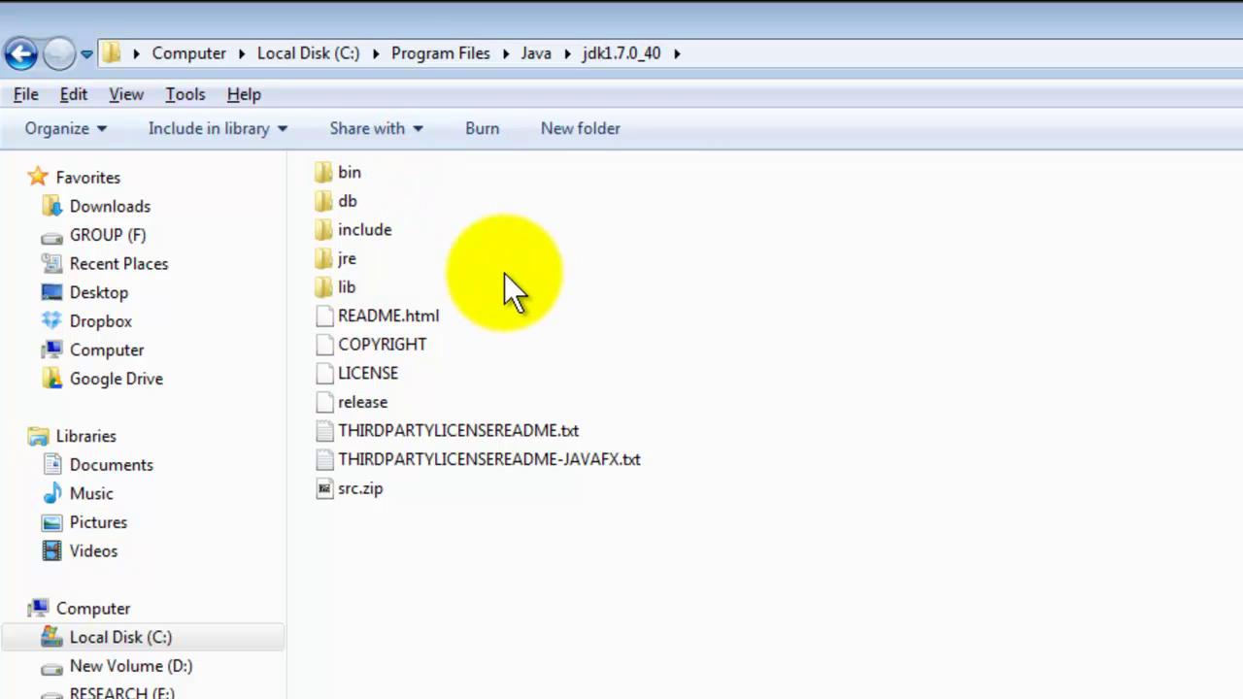
{"action": "double_click", "coordinate": [347, 168]}
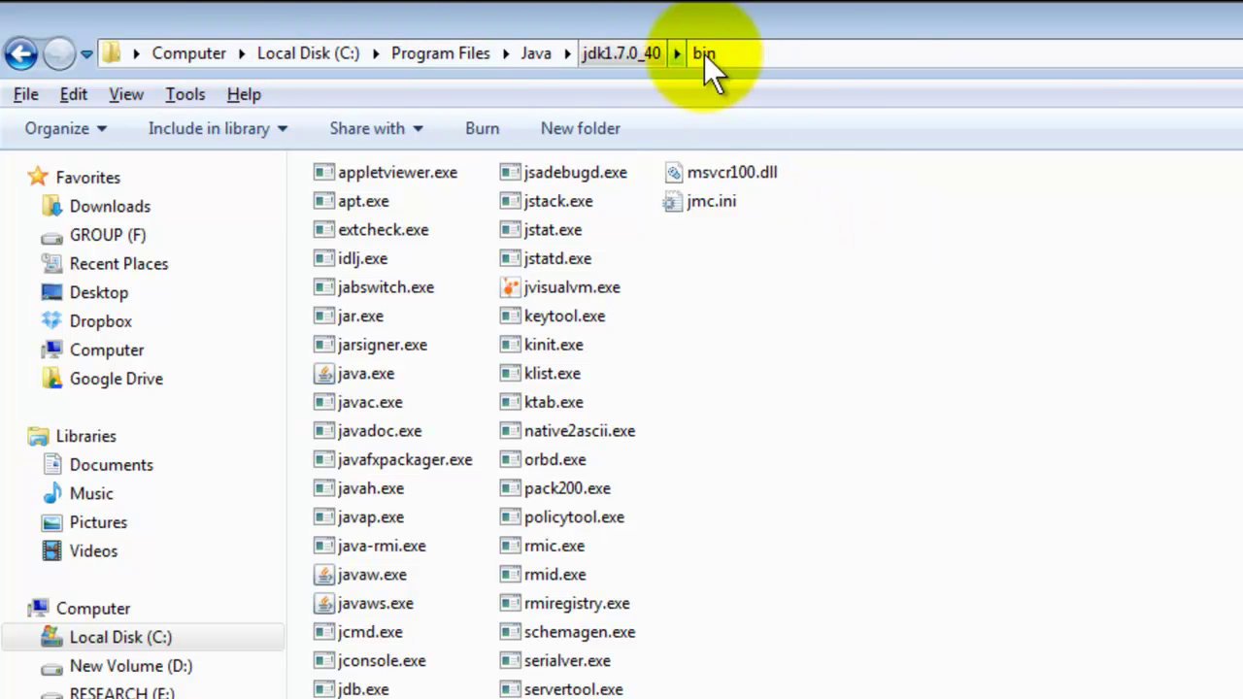
Copy the path C:\Program Files\Java\jdk1.7.0_40\bin from the address bar and return to the desktop.
{"action": "left_click", "coordinate": [738, 48]}
{"action": "key", "text": "ctrl+c"}
{"action": "right_click", "coordinate": [334, 49]}
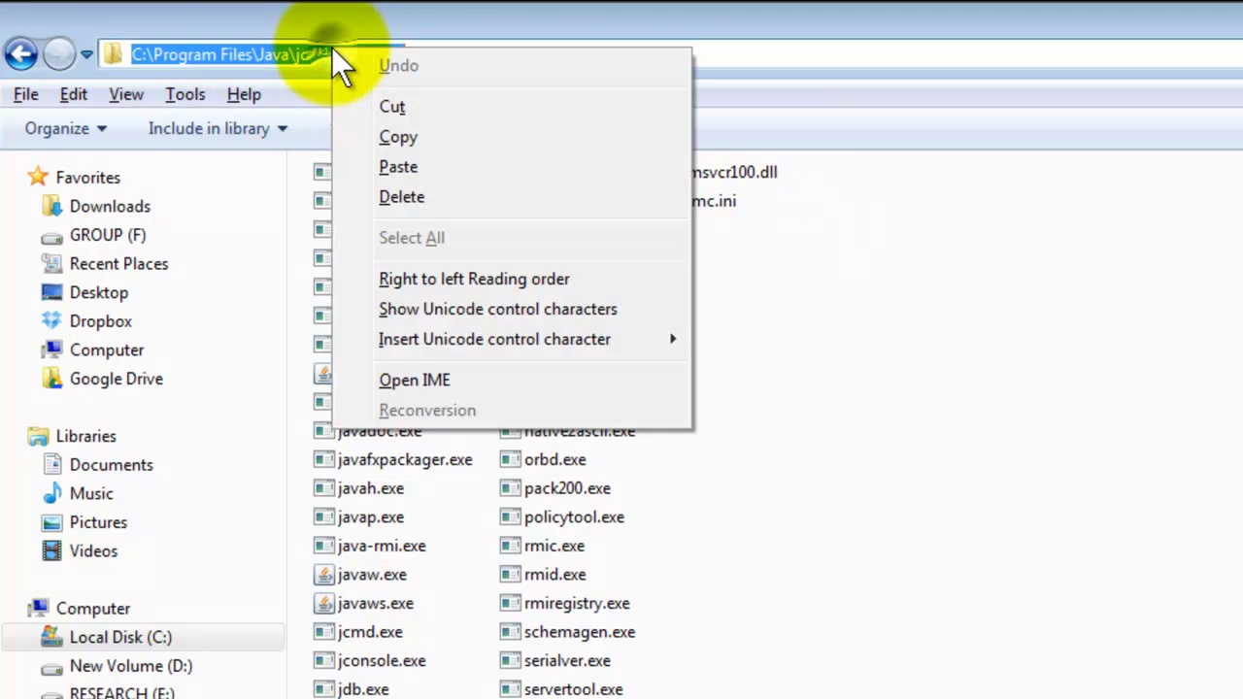
{"action": "left_click", "coordinate": [412, 134]}
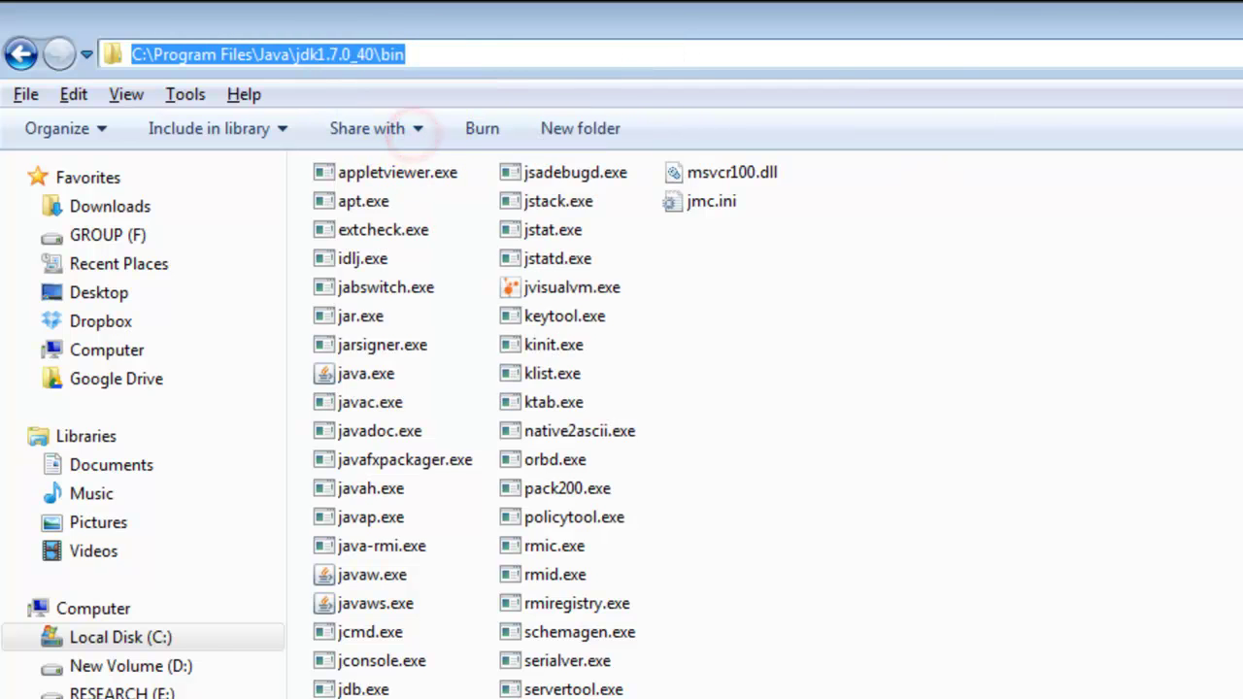
{"action": "key", "text": "super+d"}
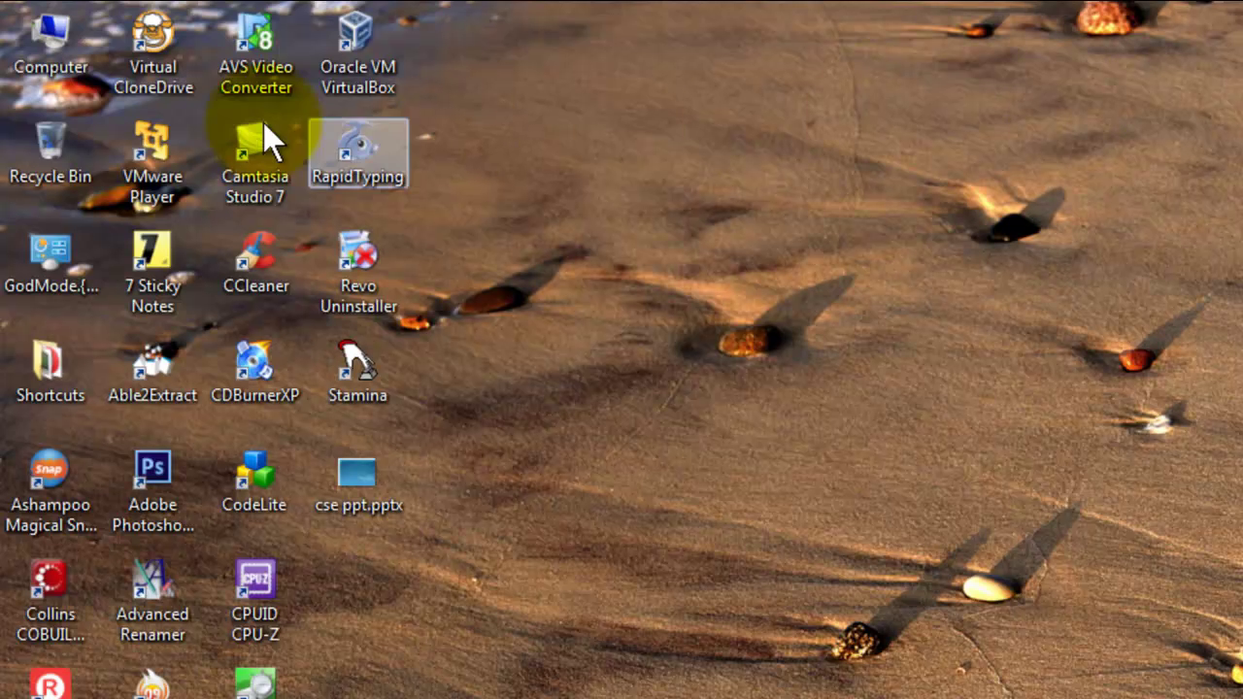
Open Computer's Properties and Advanced system settings, then the Environment Variables dialog.
{"action": "right_click", "coordinate": [39, 32]}
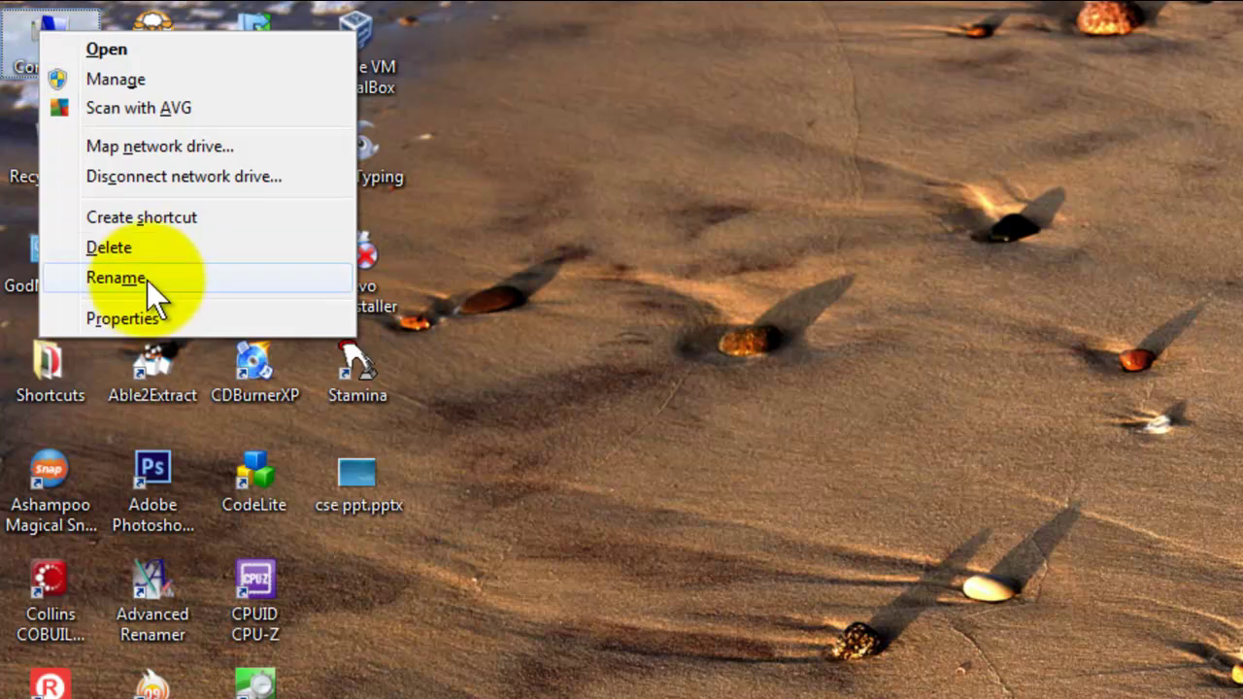
{"action": "left_click", "coordinate": [137, 318]}
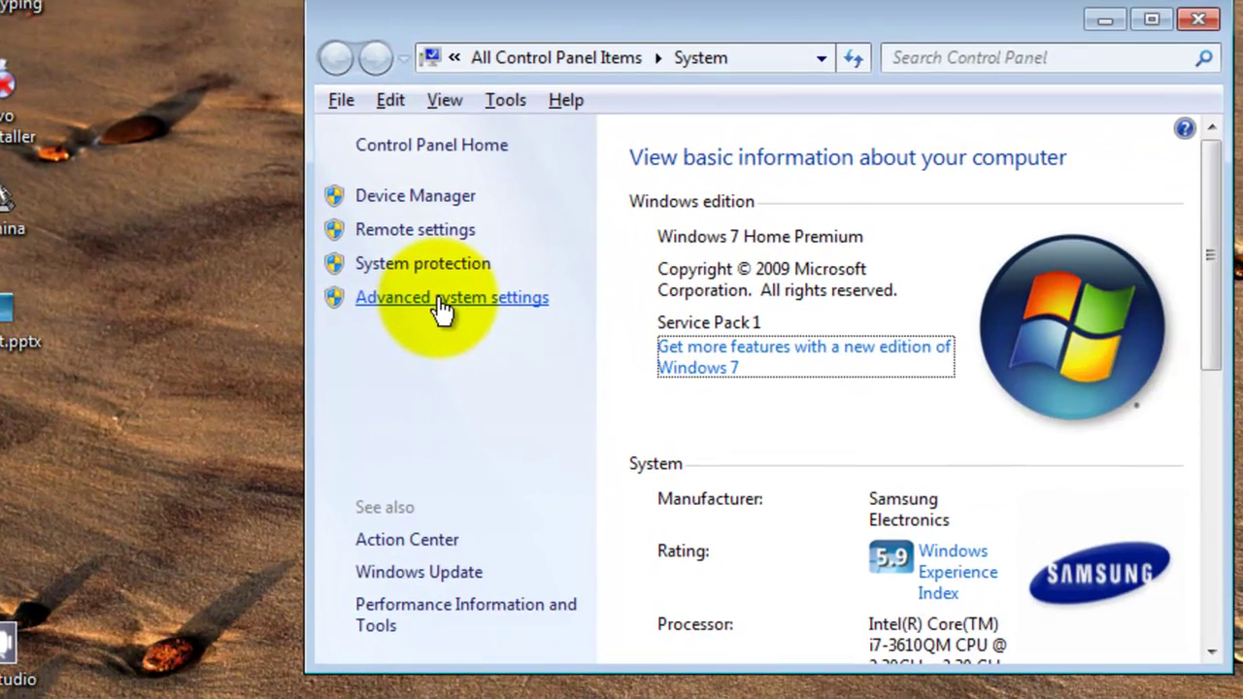
{"action": "left_click", "coordinate": [439, 301]}
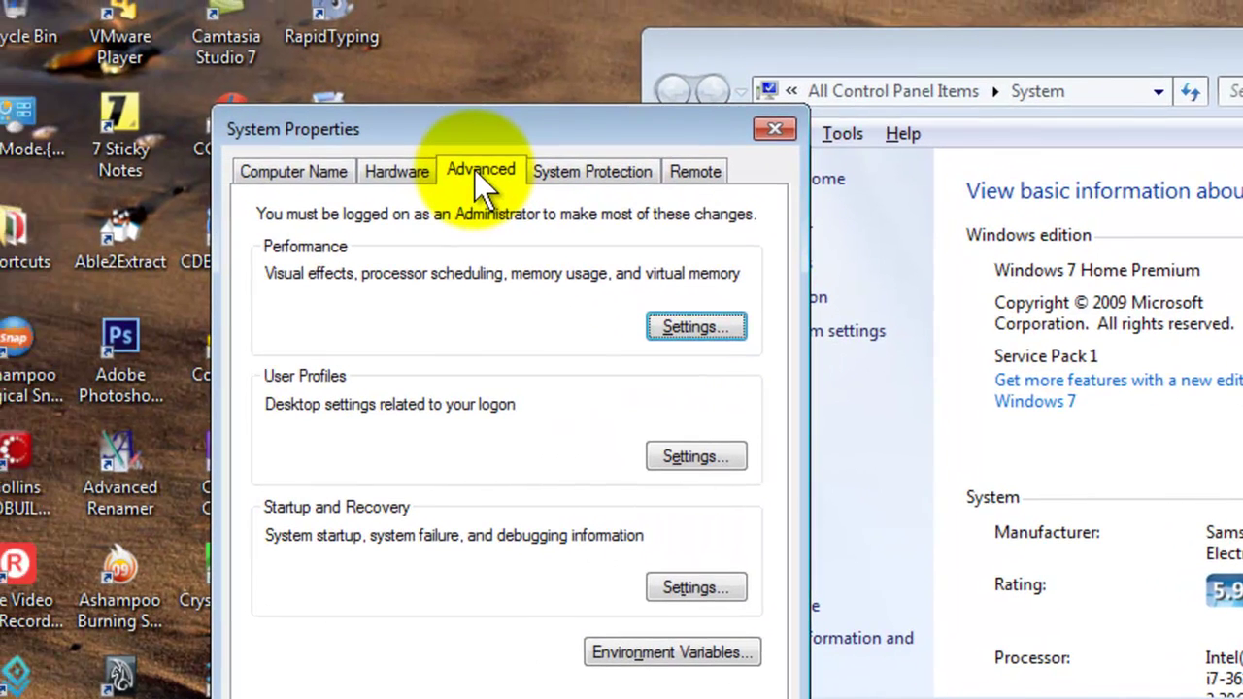
{"action": "left_click", "coordinate": [345, 172]}
{"action": "left_click", "coordinate": [417, 172]}
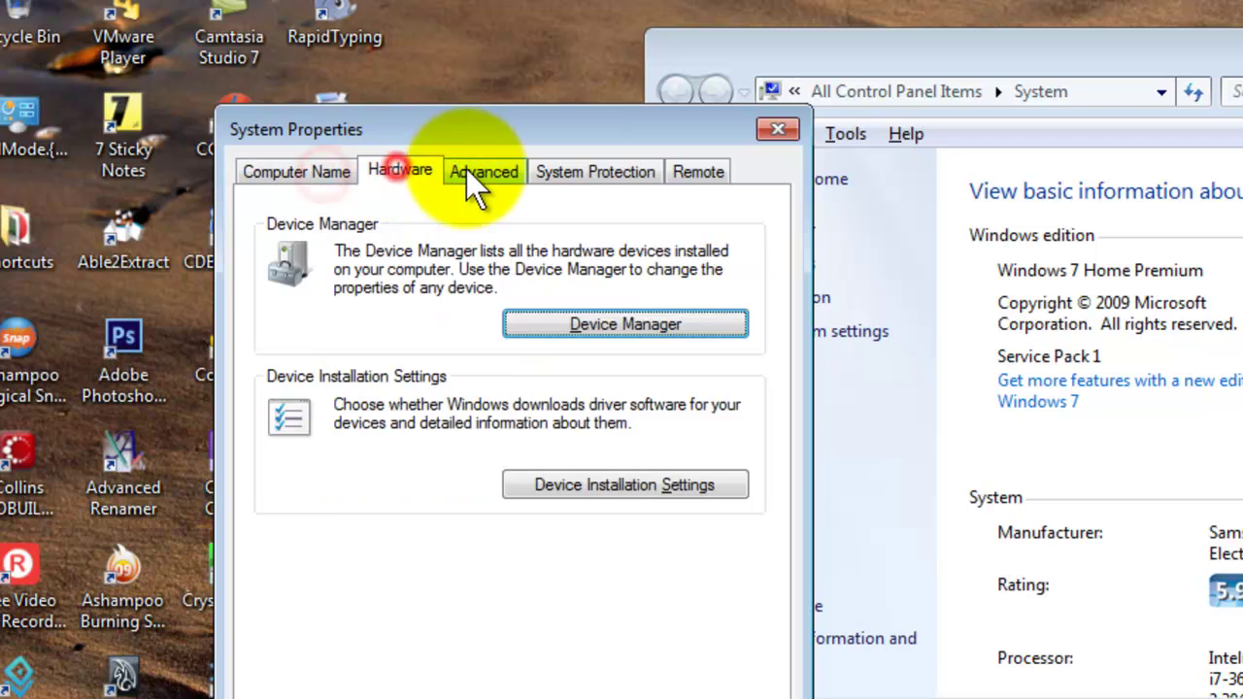
{"action": "left_click", "coordinate": [467, 169]}
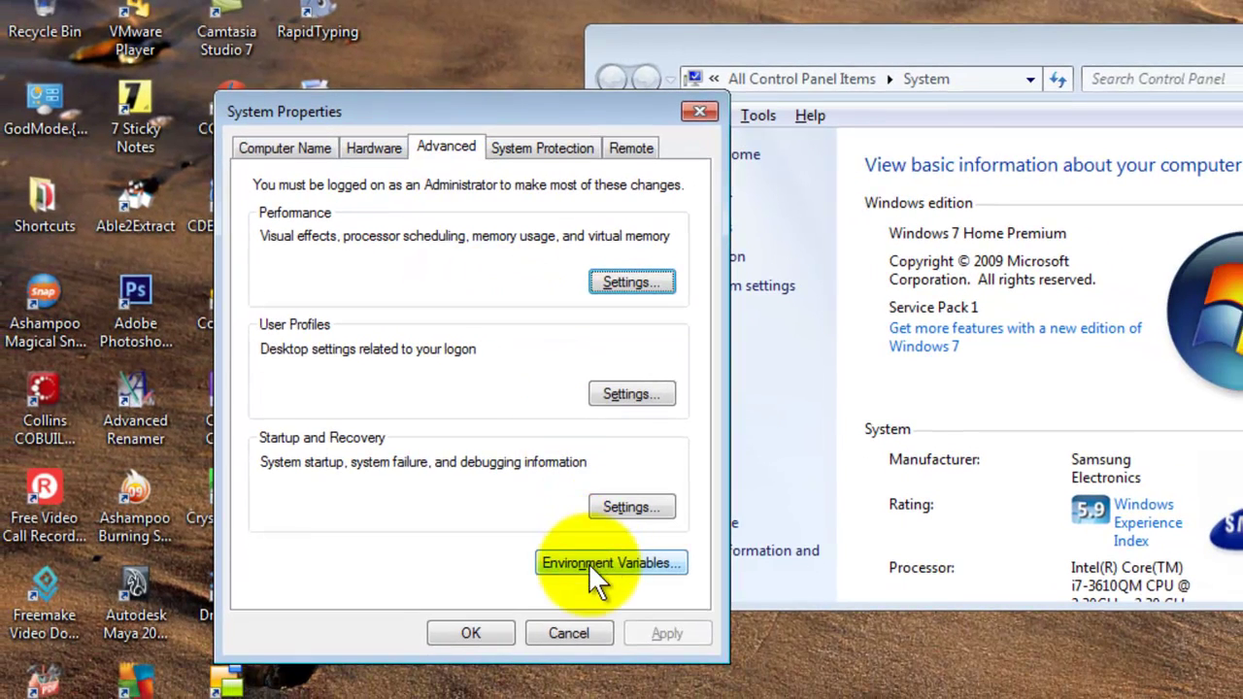
{"action": "left_click", "coordinate": [607, 594]}
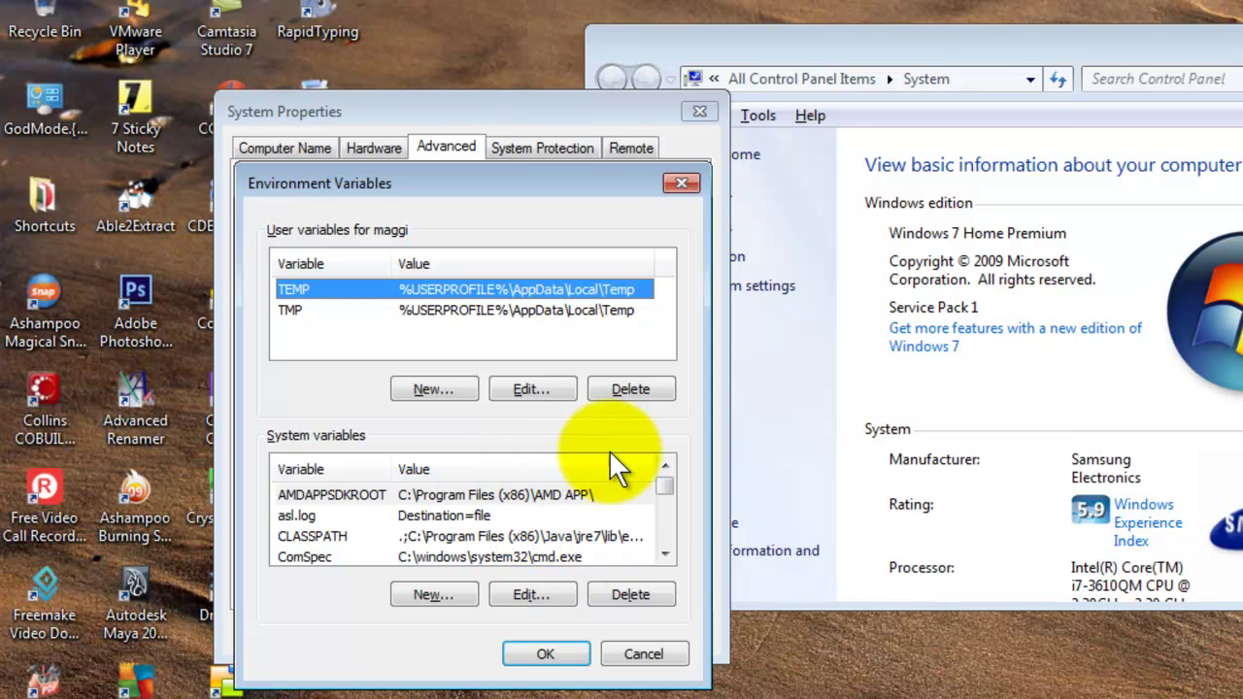
Append ';C:\Program Files\Java\jdk1.7.0_40\bin' to the system Path variable and confirm all dialogs.
{"action": "left_click_drag", "start_coordinate": [657, 484], "coordinate": [660, 497]}
{"action": "left_click", "coordinate": [416, 535]}
{"action": "left_click", "coordinate": [519, 592]}
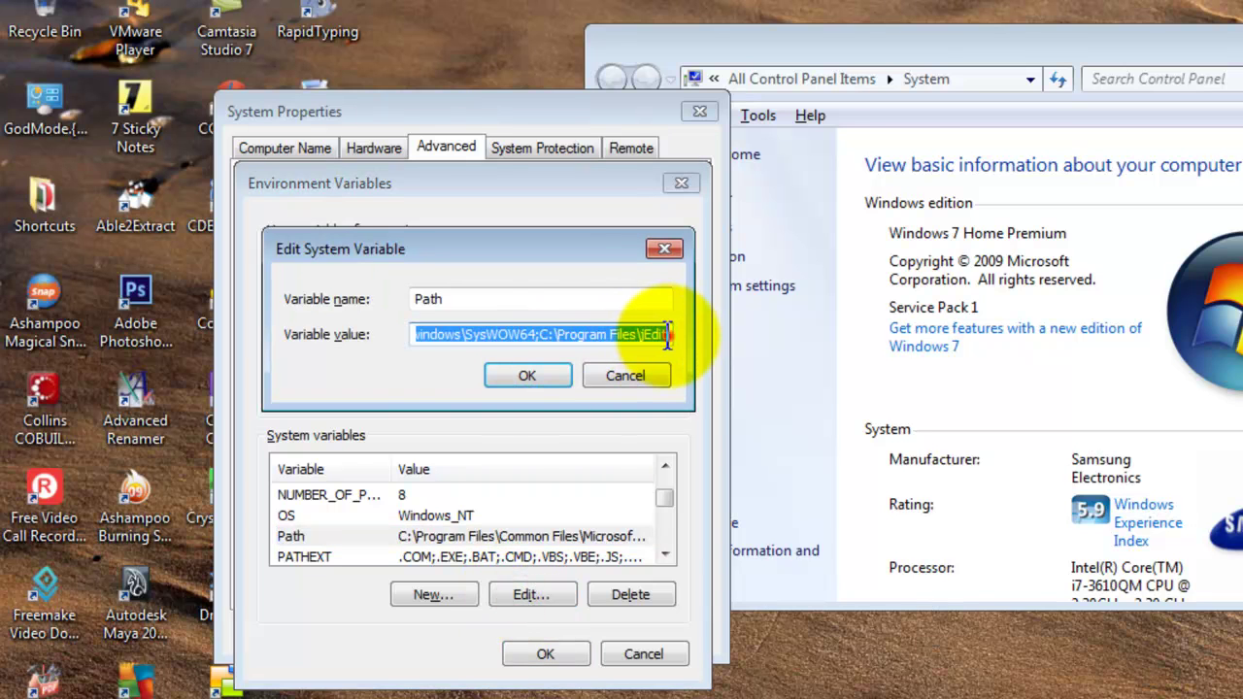
{"action": "left_click", "coordinate": [666, 334]}
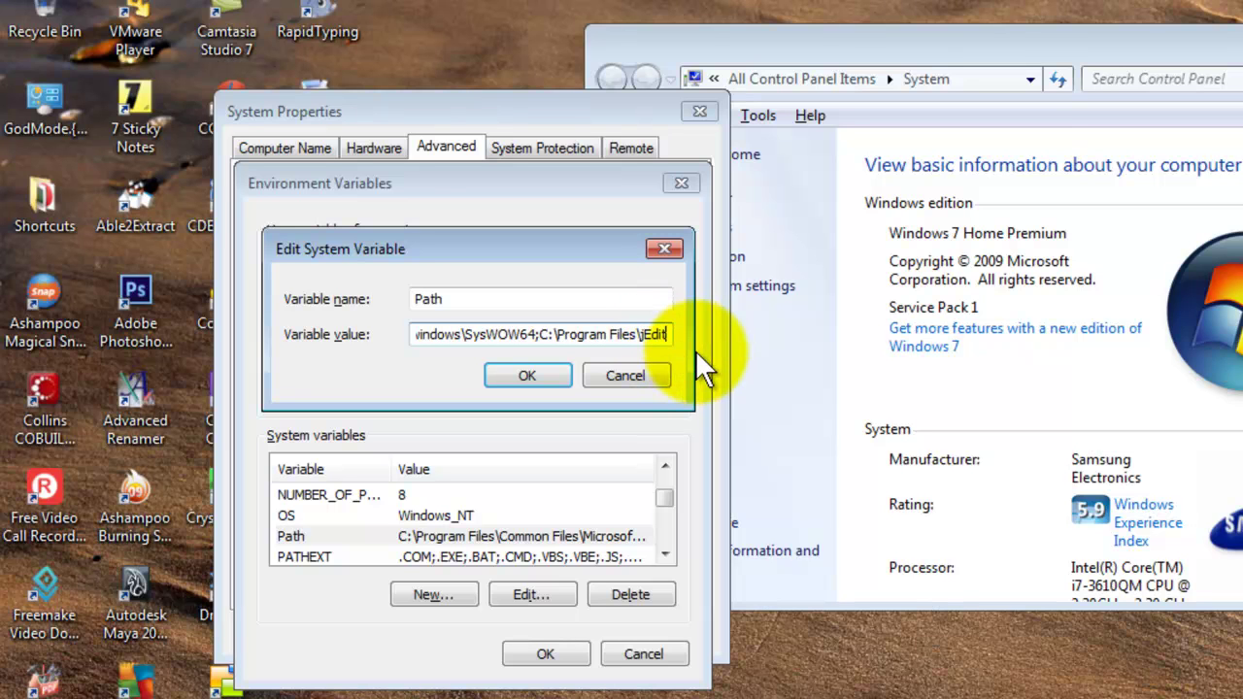
{"action": "type", "text": ";"}
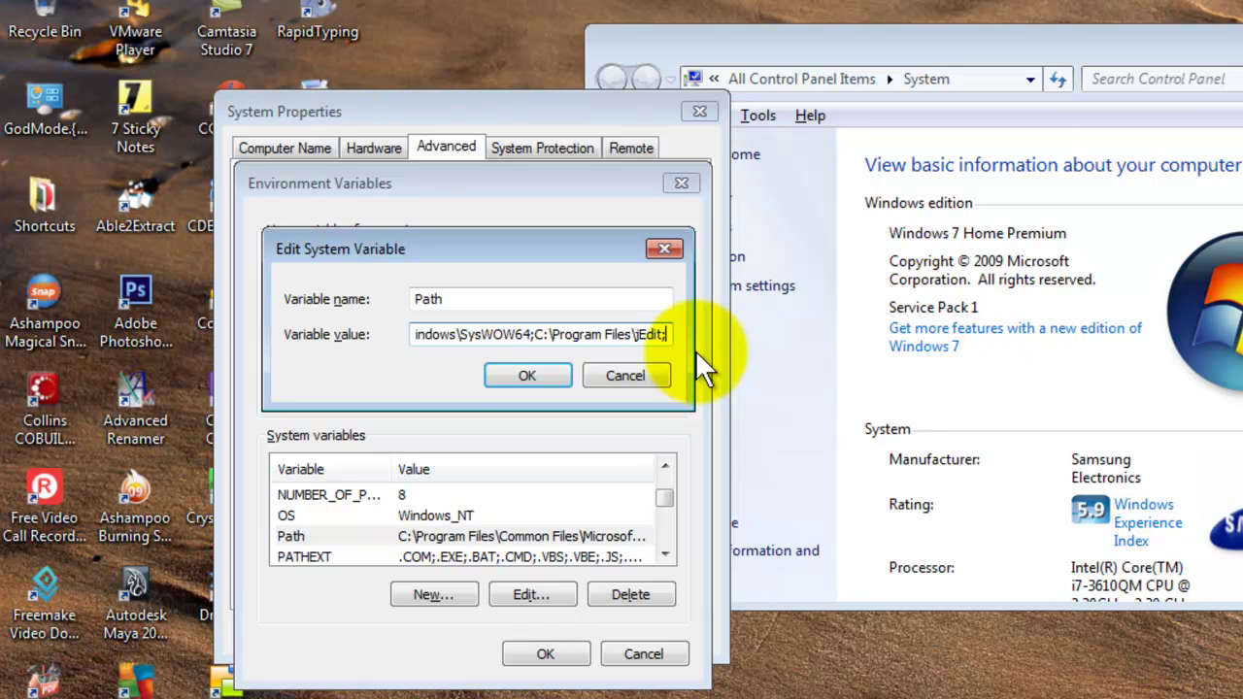
{"action": "key", "text": "ctrl+v"}
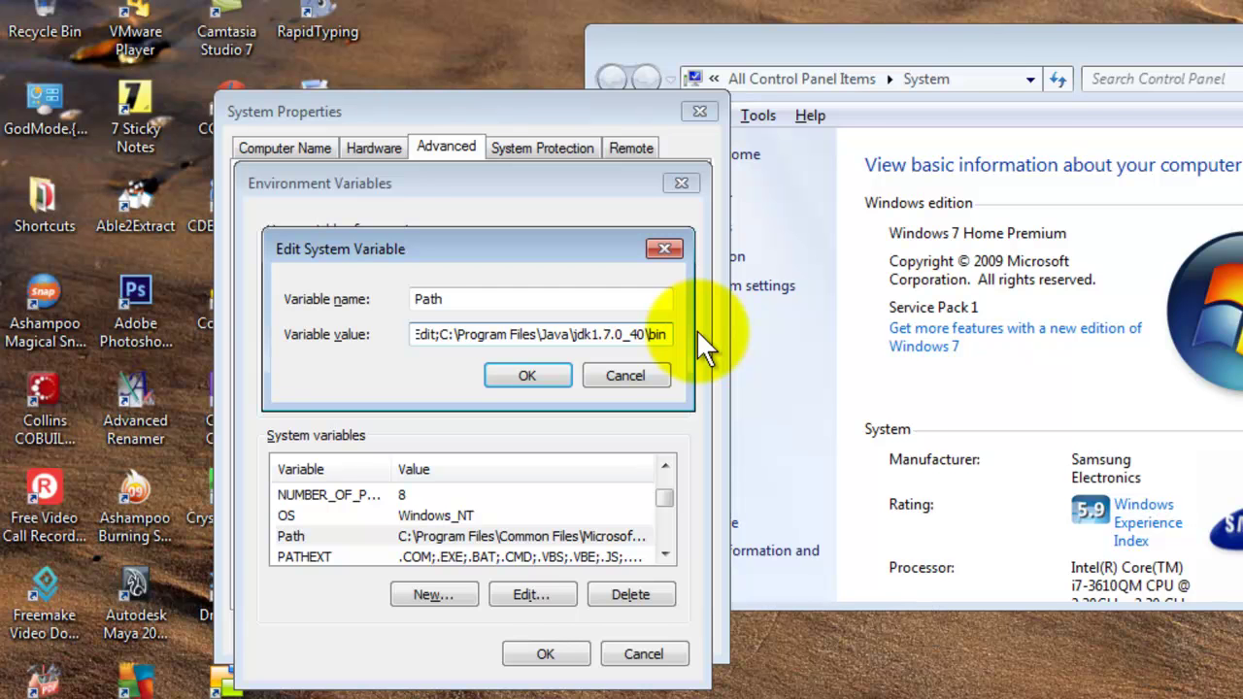
{"action": "left_click", "coordinate": [527, 376]}
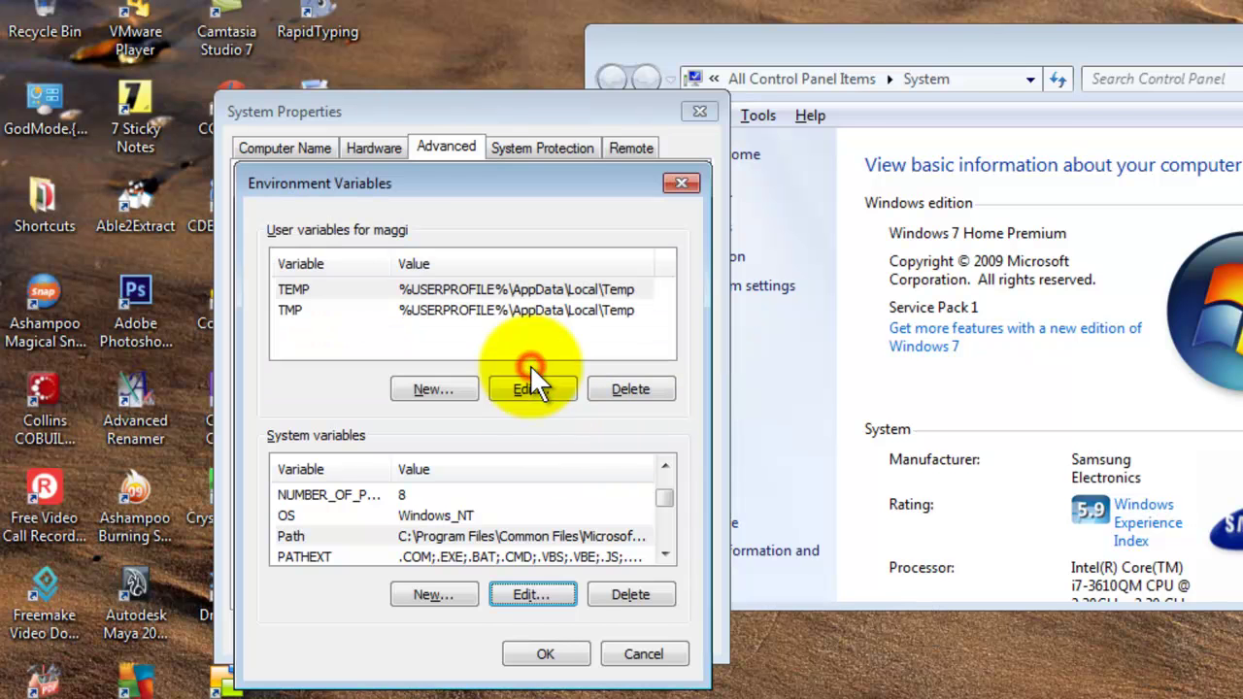
{"action": "left_click", "coordinate": [546, 654]}
{"action": "left_click", "coordinate": [483, 625]}
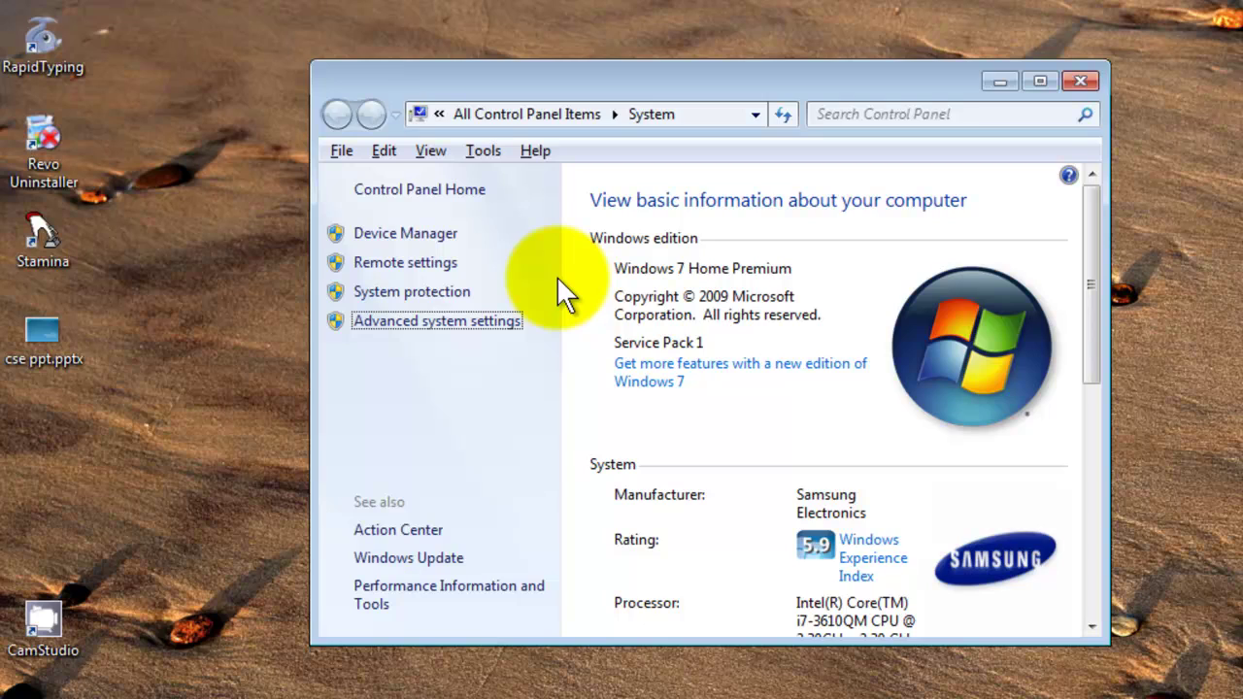
Launch Command Prompt from the Run box and test javac at its prompt.
{"action": "key", "text": "super+r"}
{"action": "key", "text": "Return"}
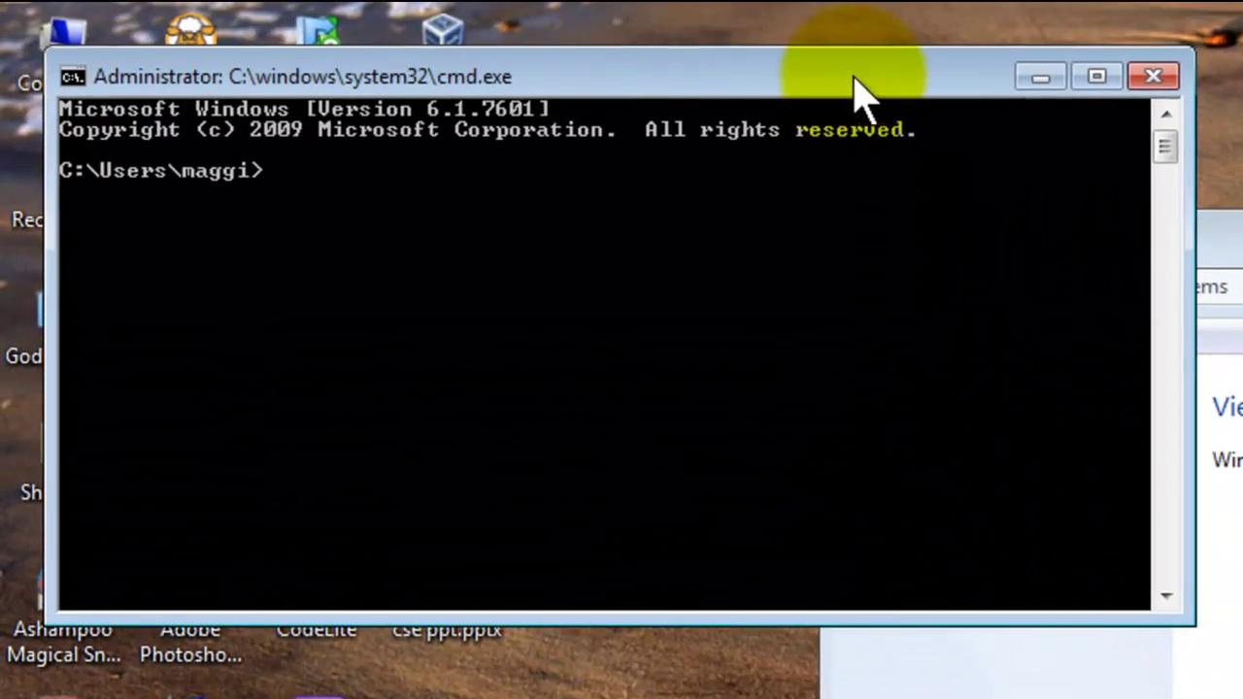
{"action": "left_click_drag", "start_coordinate": [849, 81], "coordinate": [1242, 310]}
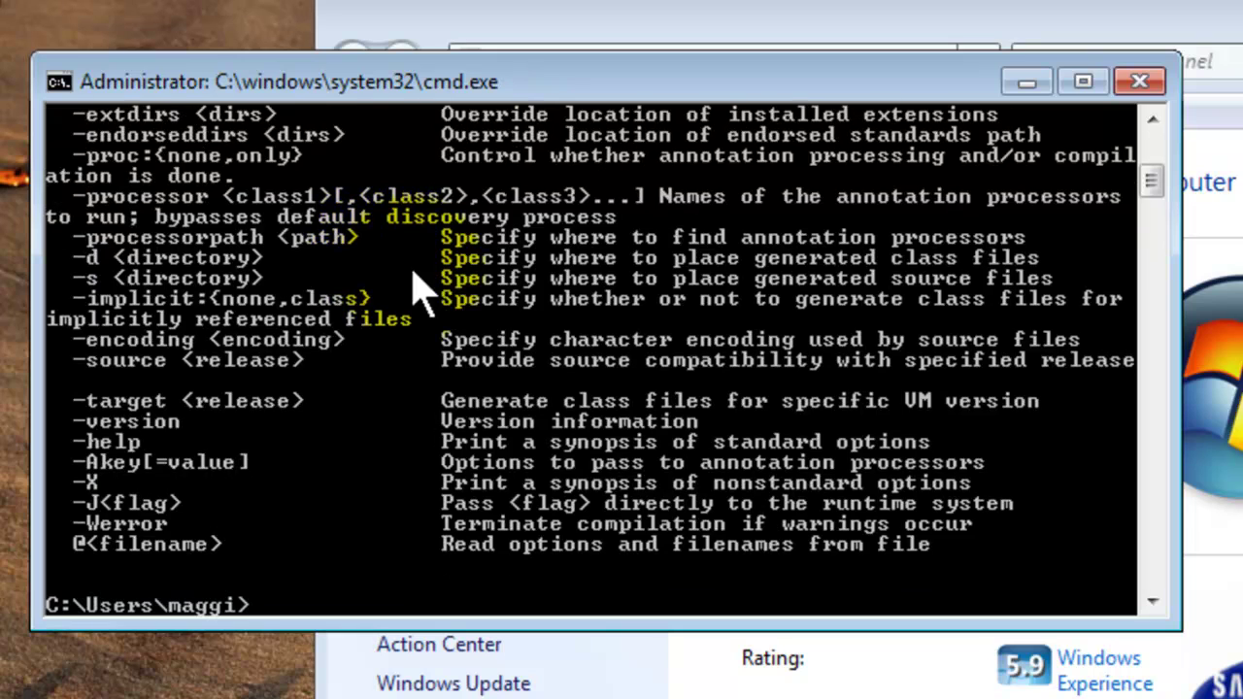
{"action": "scroll", "coordinate": [245, 384], "scroll_direction": "up", "scroll_amount": 3}
{"action": "scroll", "coordinate": [260, 325], "scroll_direction": "up", "scroll_amount": 2}
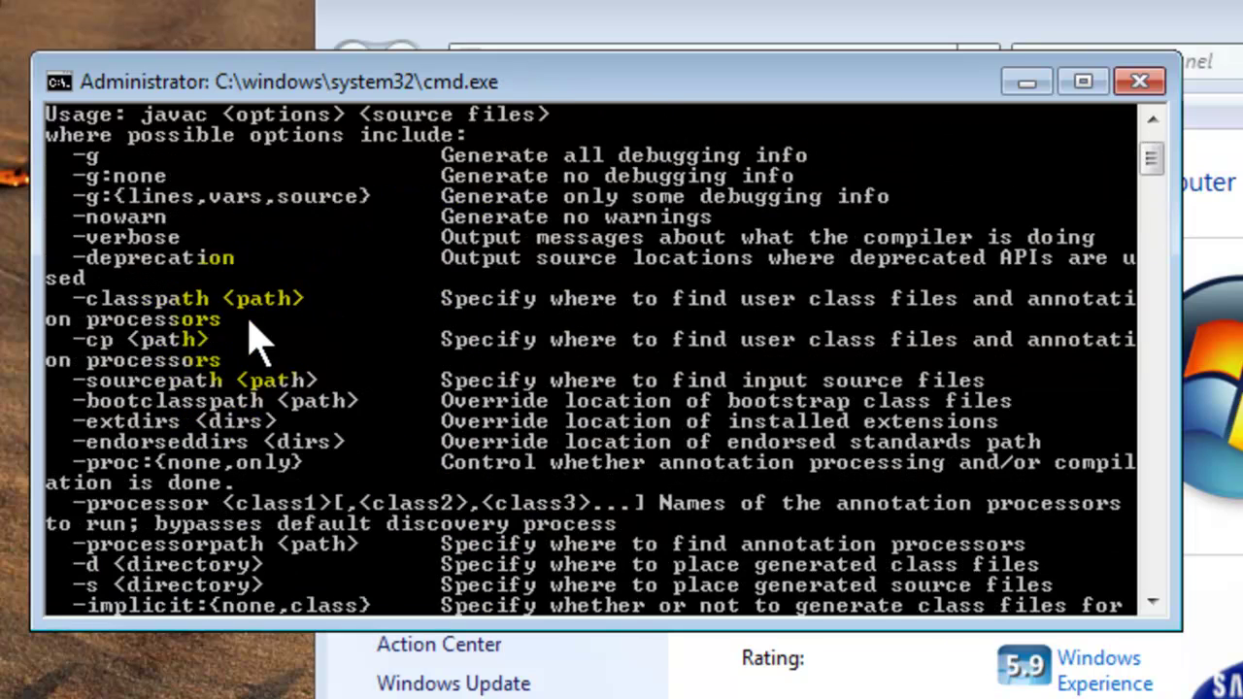
{"action": "scroll", "coordinate": [260, 325], "scroll_direction": "down", "scroll_amount": 10}
{"action": "left_click", "coordinate": [301, 308]}
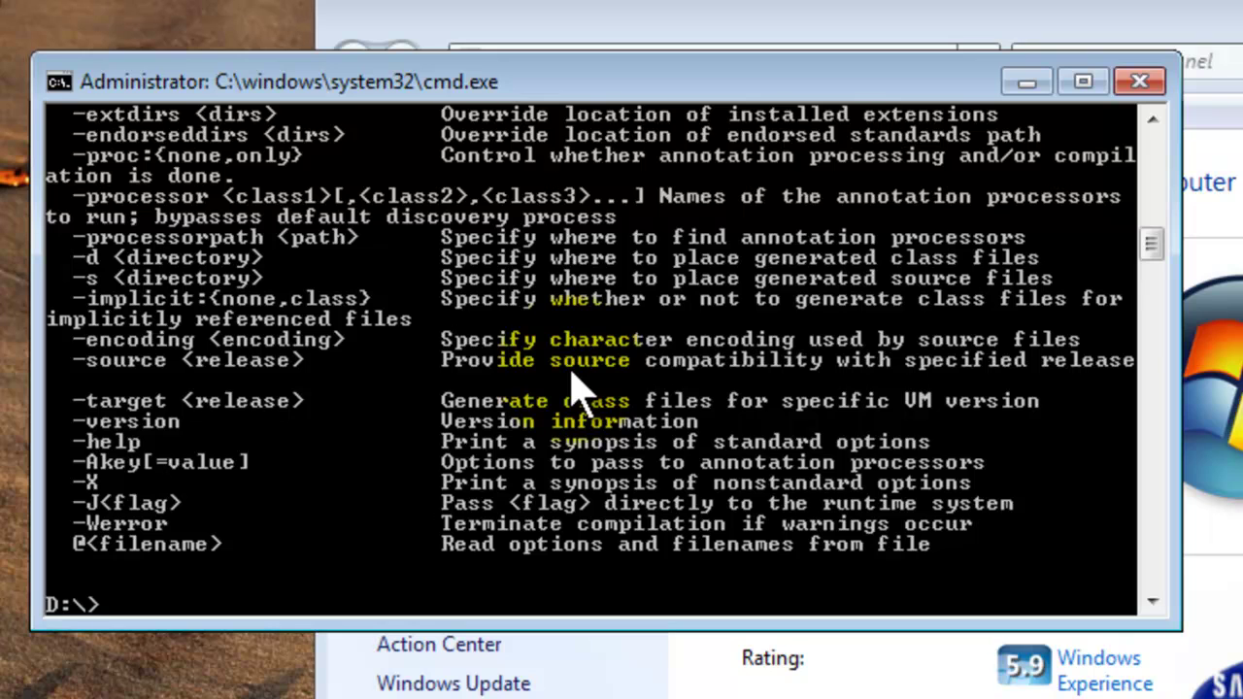
Switch the console to drive E:, run javac, and scroll back through its usage options.
{"action": "type", "text": ":"}
{"action": "key", "text": "Return"}
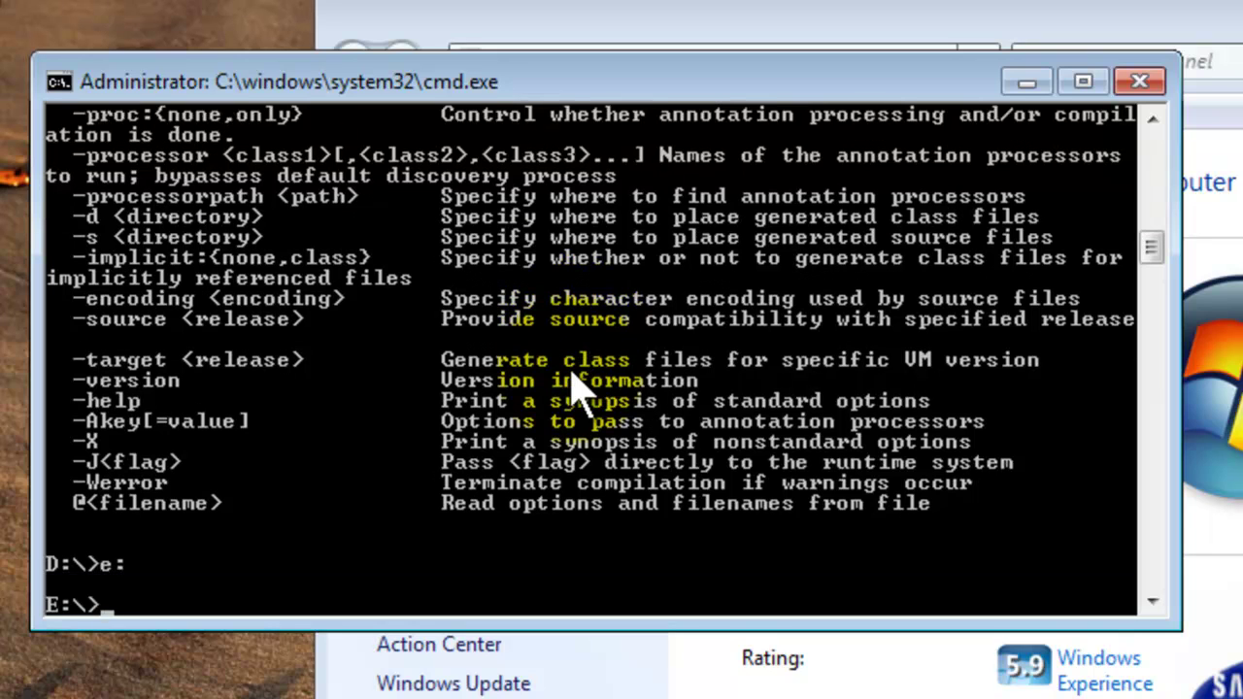
{"action": "type", "text": "javac"}
{"action": "key", "text": "Return"}
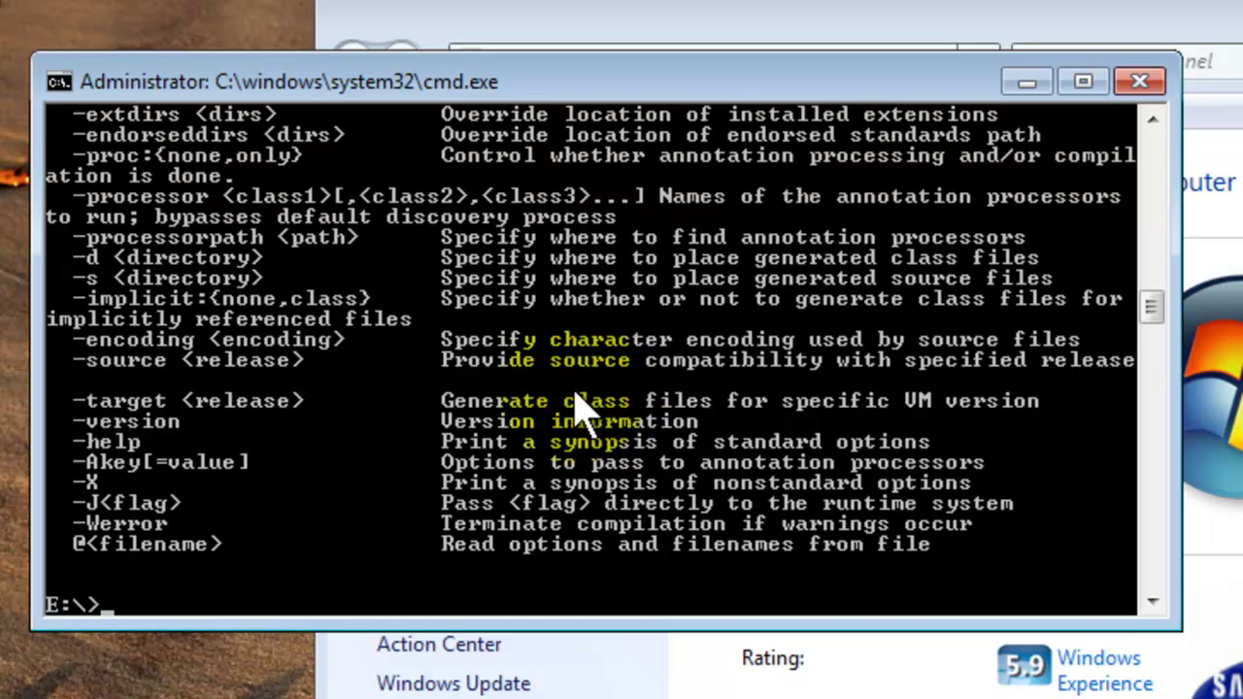
{"action": "scroll", "coordinate": [646, 384], "scroll_direction": "up", "scroll_amount": 10}
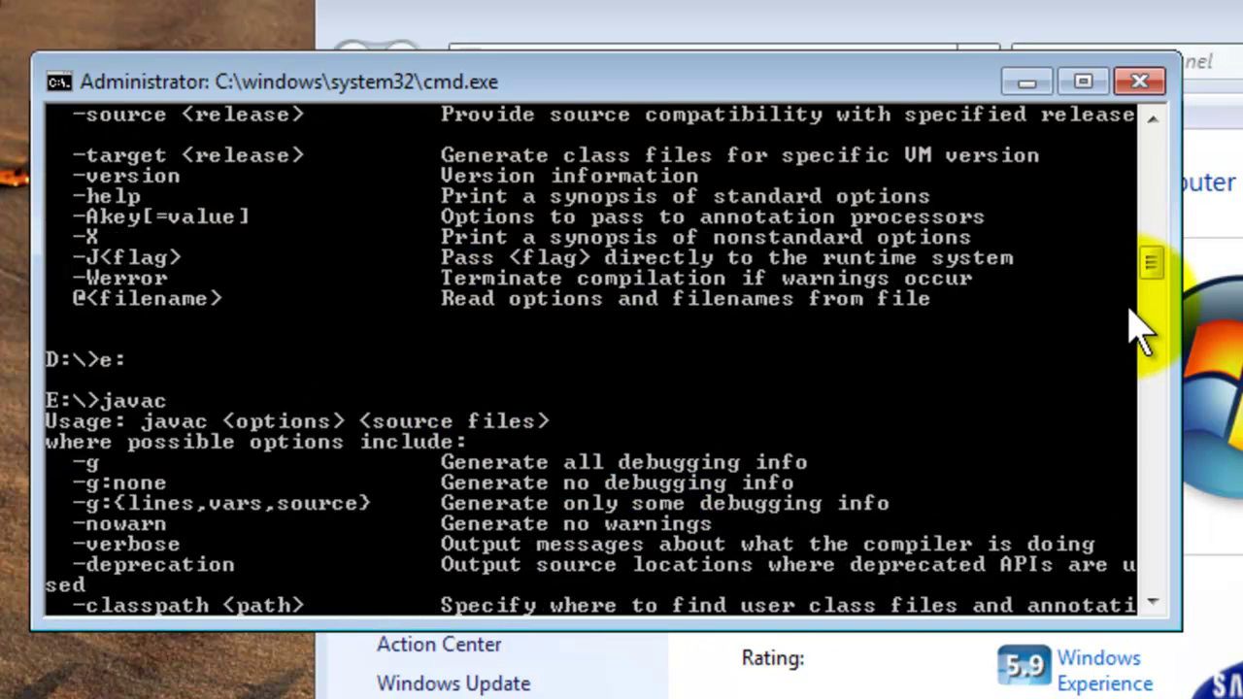
{"action": "left_click", "coordinate": [1155, 267]}
{"action": "left_click_drag", "start_coordinate": [1155, 262], "coordinate": [1157, 193]}
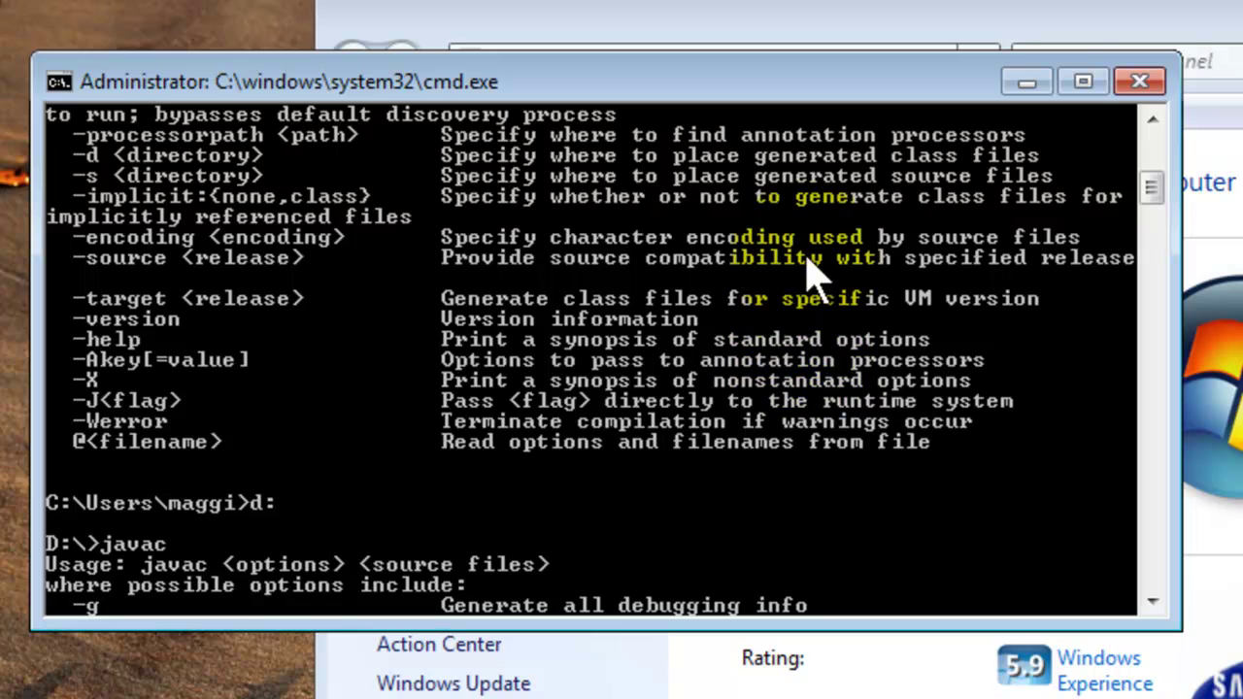
Move the console window lower and close Command Prompt, leaving the System page visible.
{"action": "left_click", "coordinate": [901, 93]}
{"action": "left_click_drag", "start_coordinate": [901, 92], "coordinate": [1043, 280]}
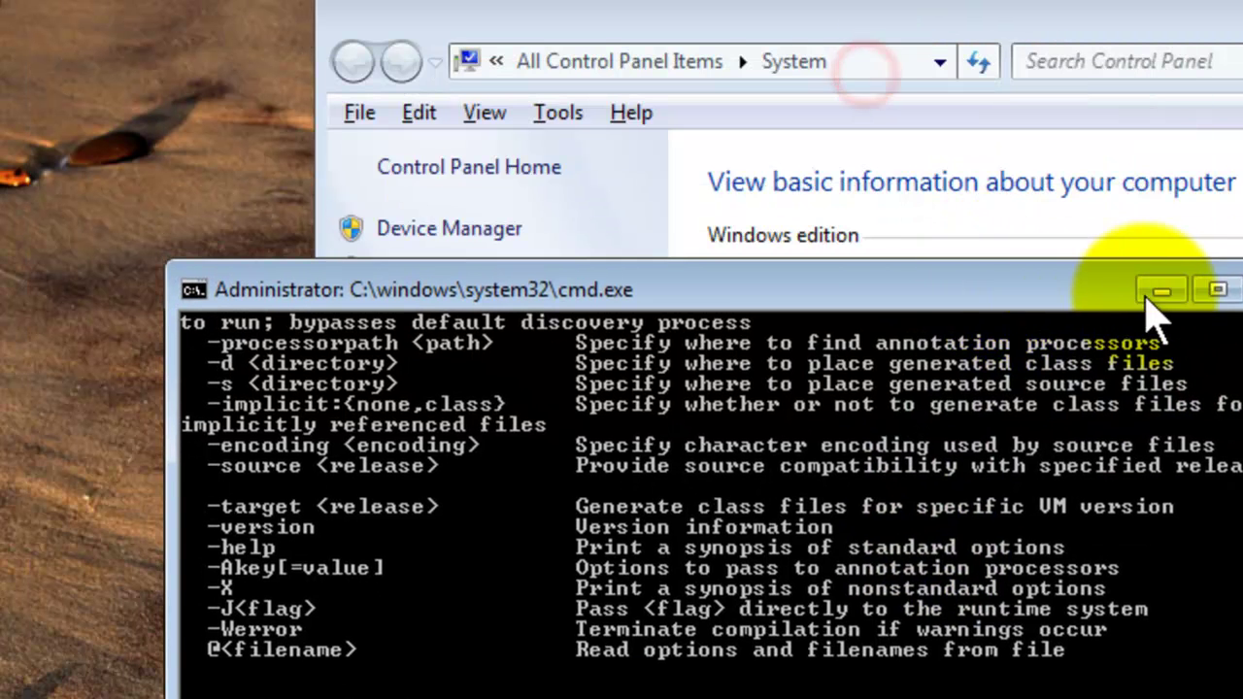
{"action": "left_click", "coordinate": [1220, 283]}
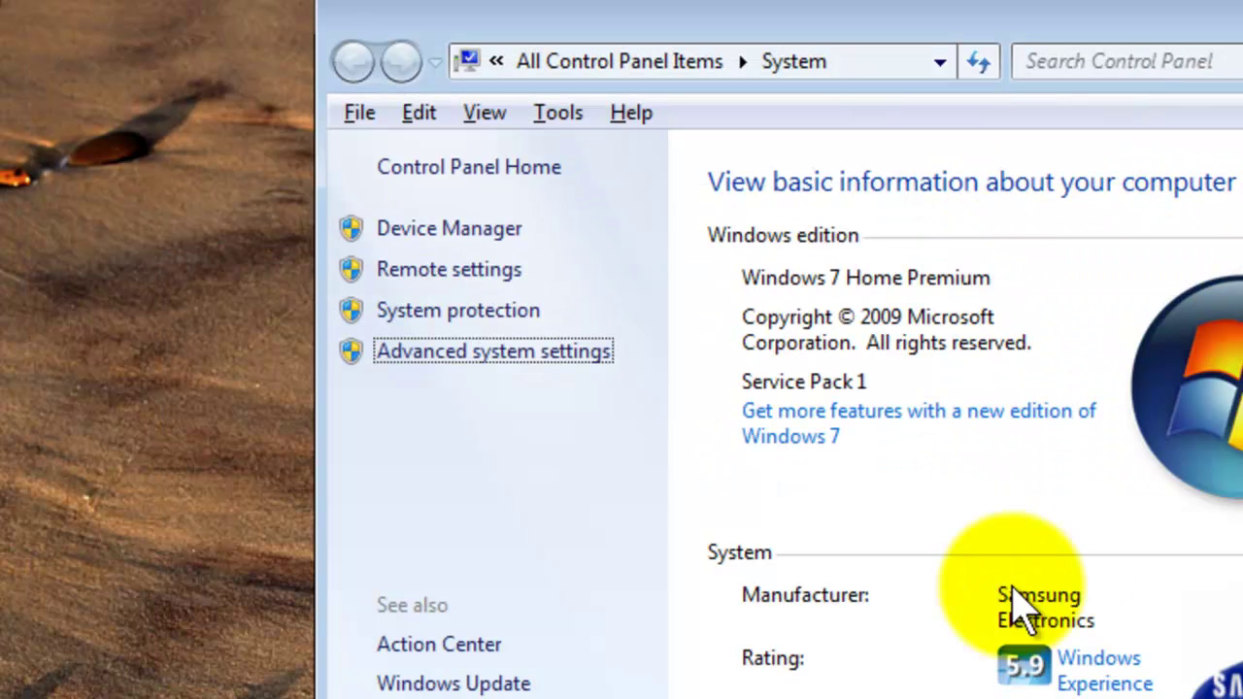